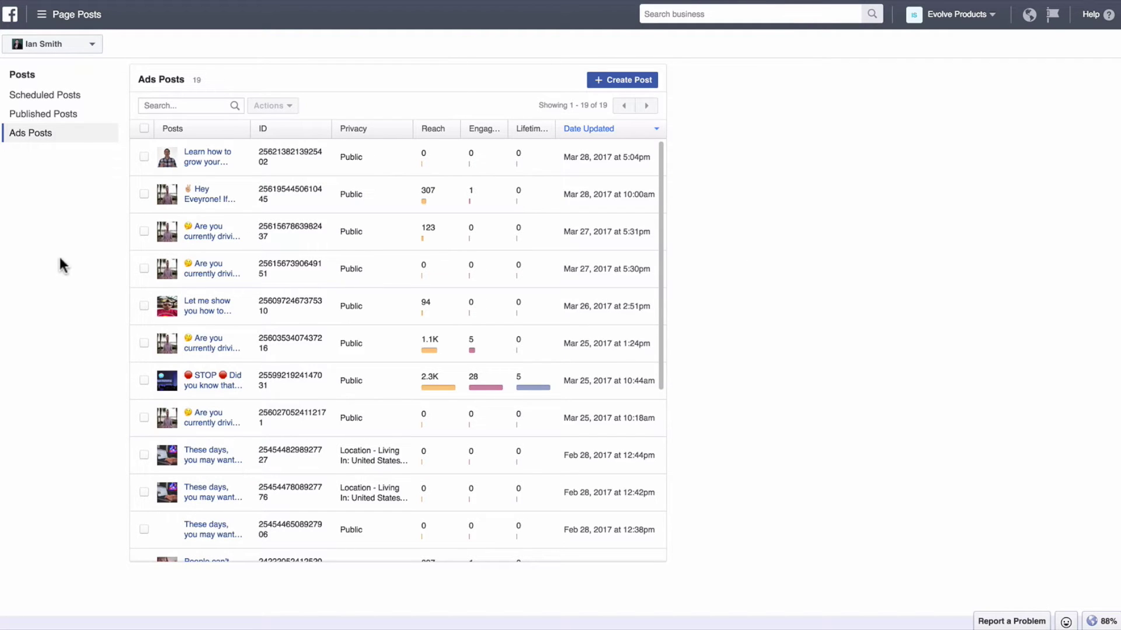
From the navigation menu, go to Page Posts and start a new unpublished post.
click(56, 17)
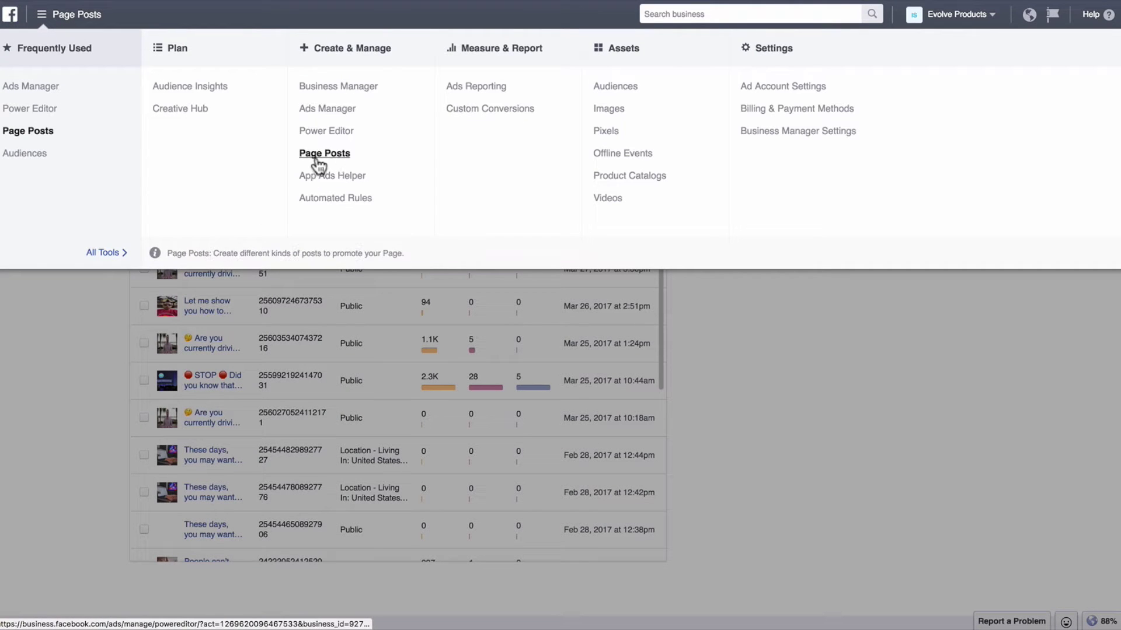
click(716, 345)
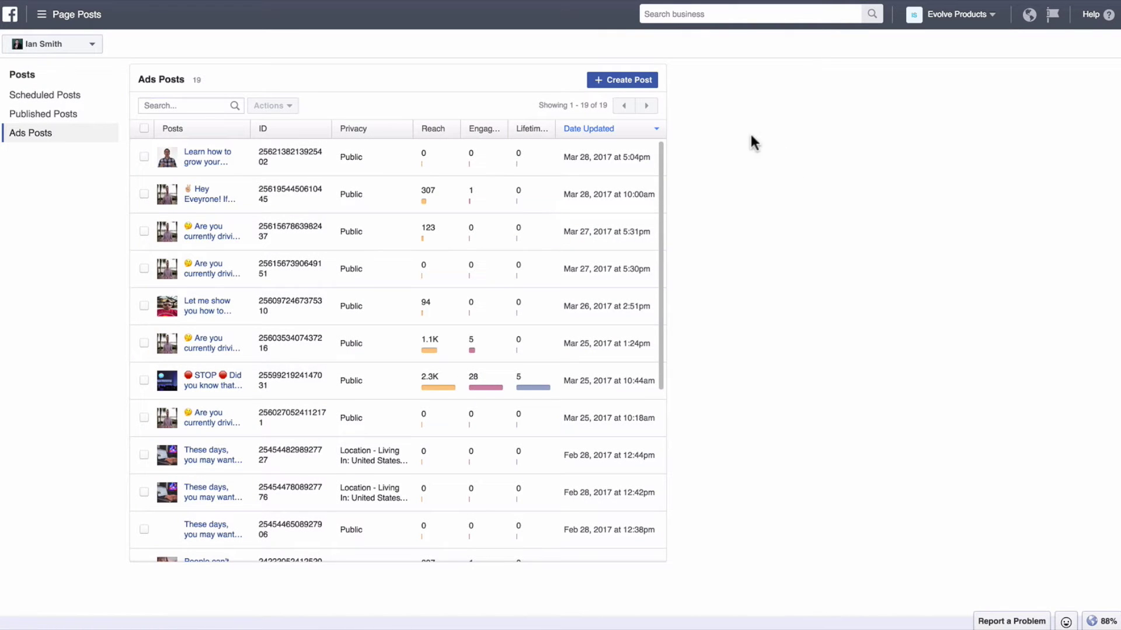
click(616, 81)
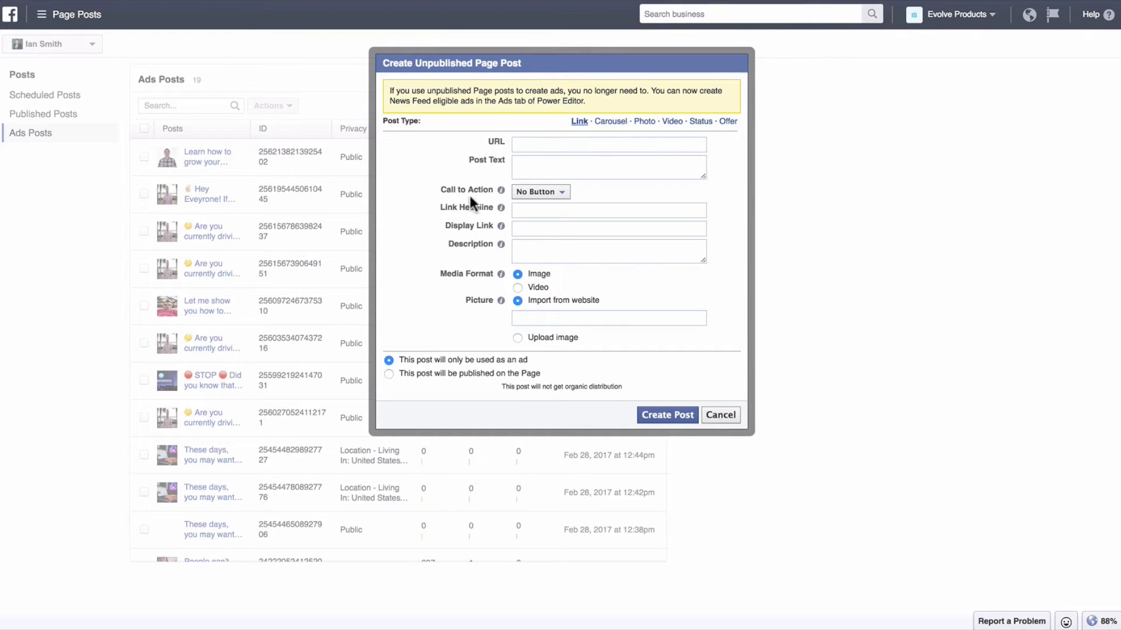
click(517, 300)
click(525, 144)
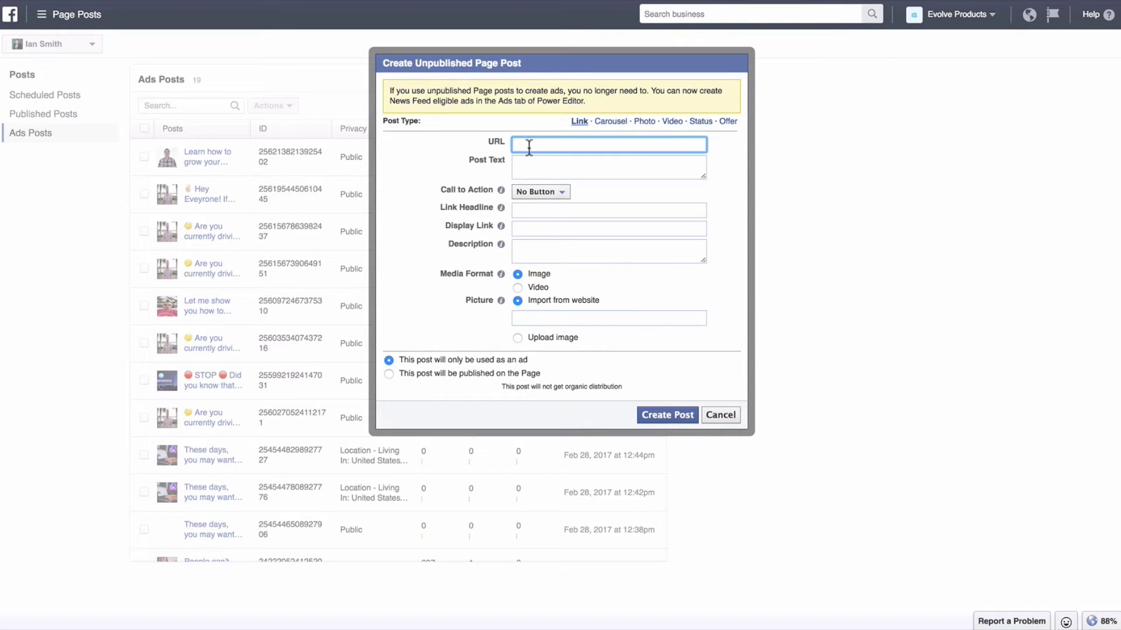
click(533, 168)
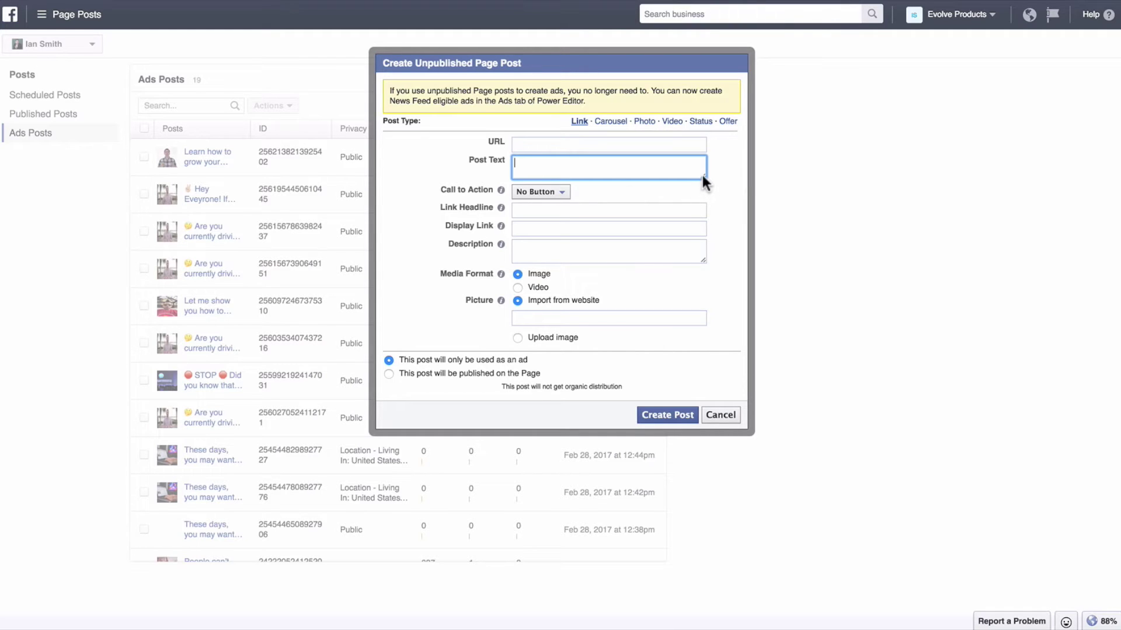
mouse_move(704, 176)
mouse_down()
mouse_move(707, 358)
mouse_move(704, 191)
mouse_up()
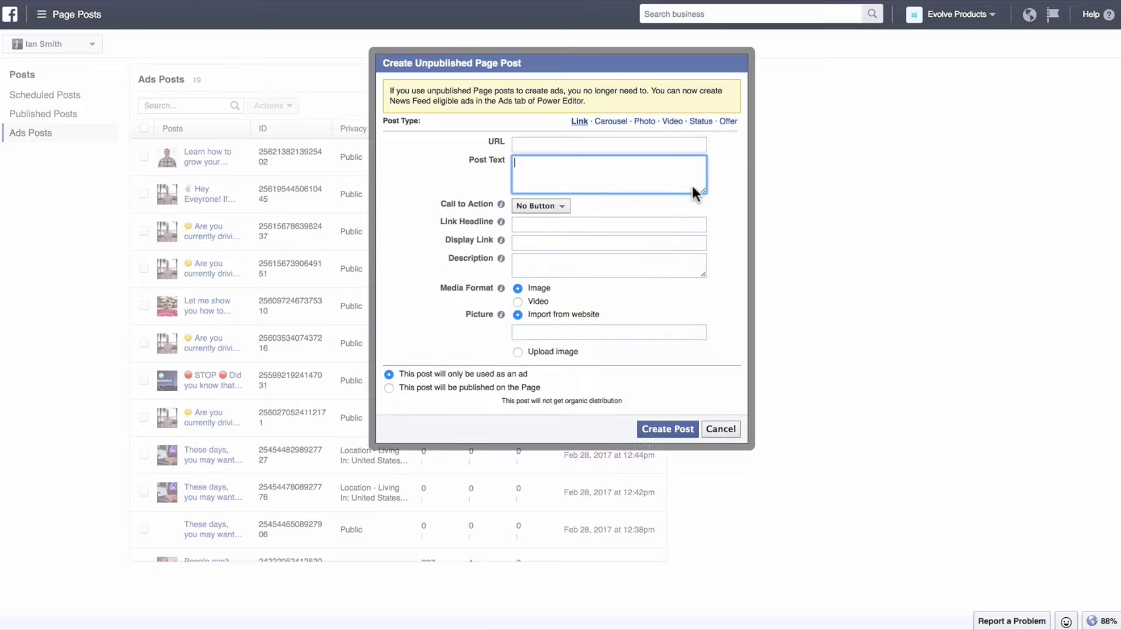
click(714, 200)
click(564, 203)
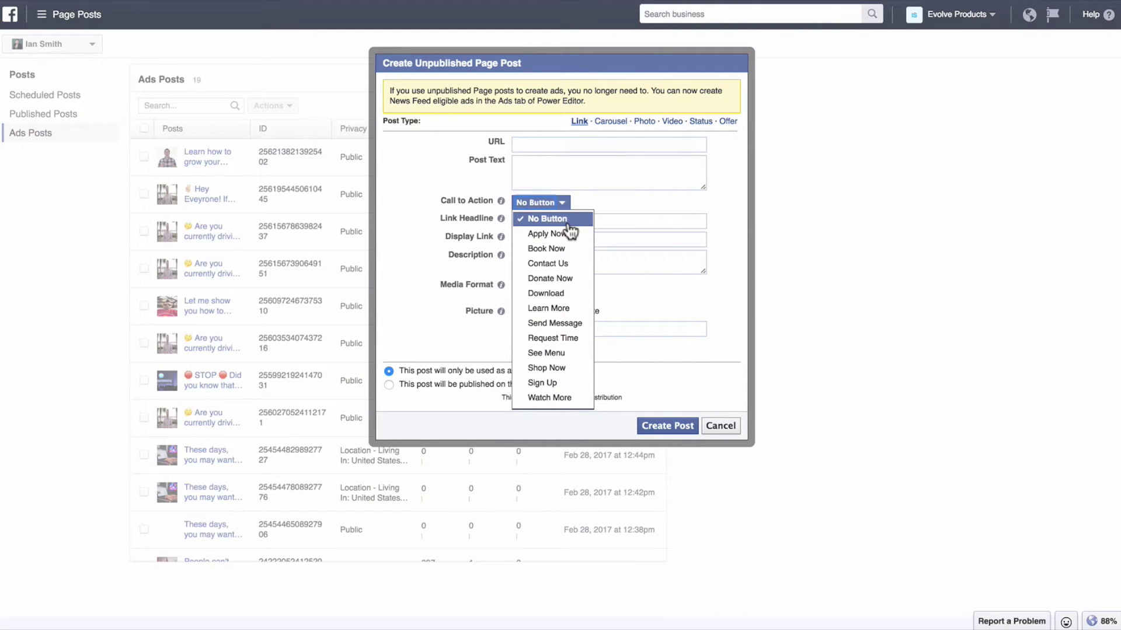
click(426, 170)
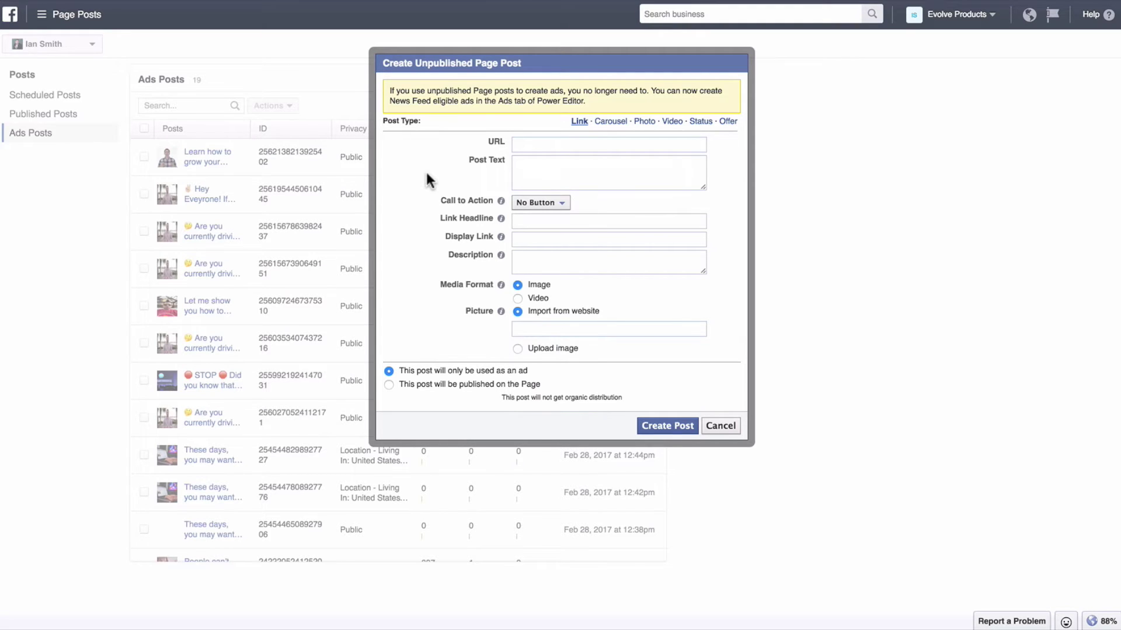
click(564, 169)
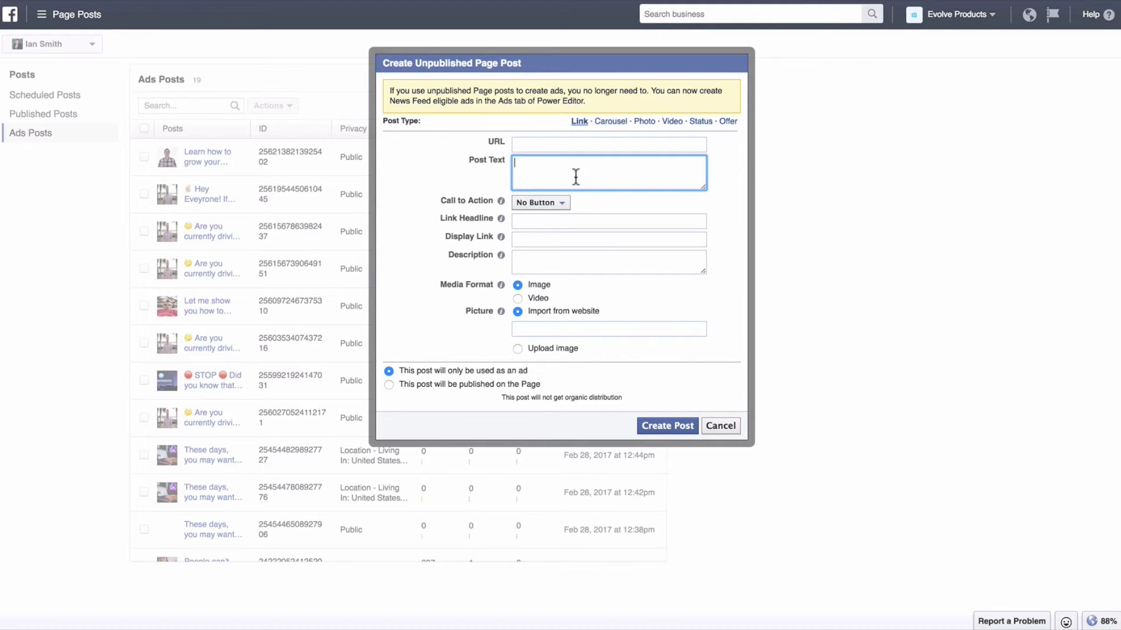
click(552, 144)
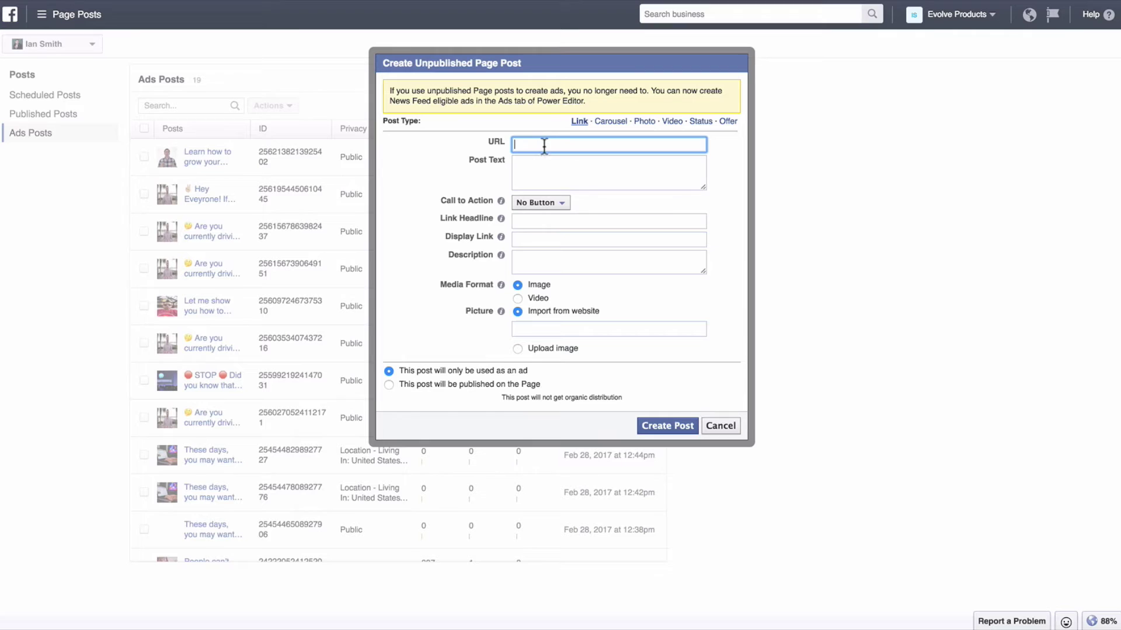
click(541, 170)
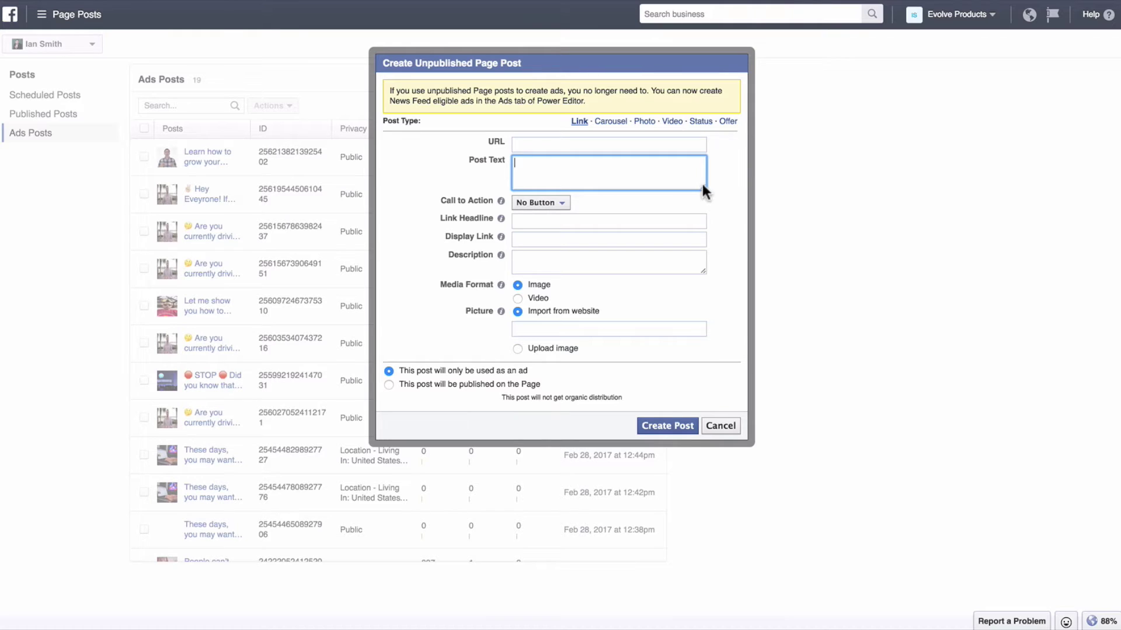
drag(703, 189, 713, 274)
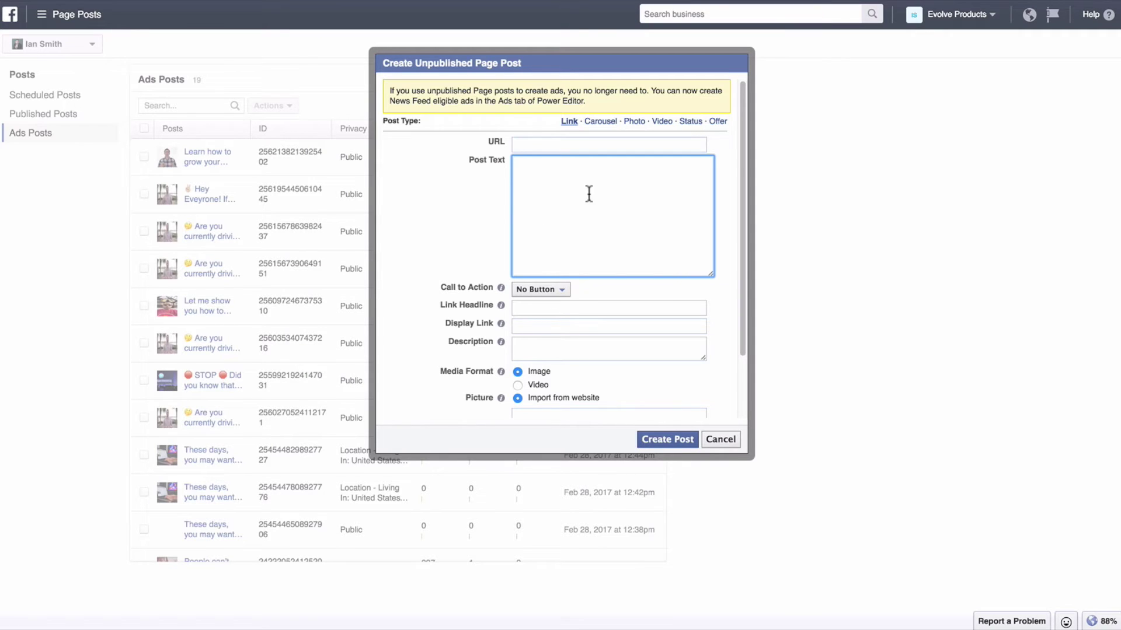
drag(710, 272, 706, 192)
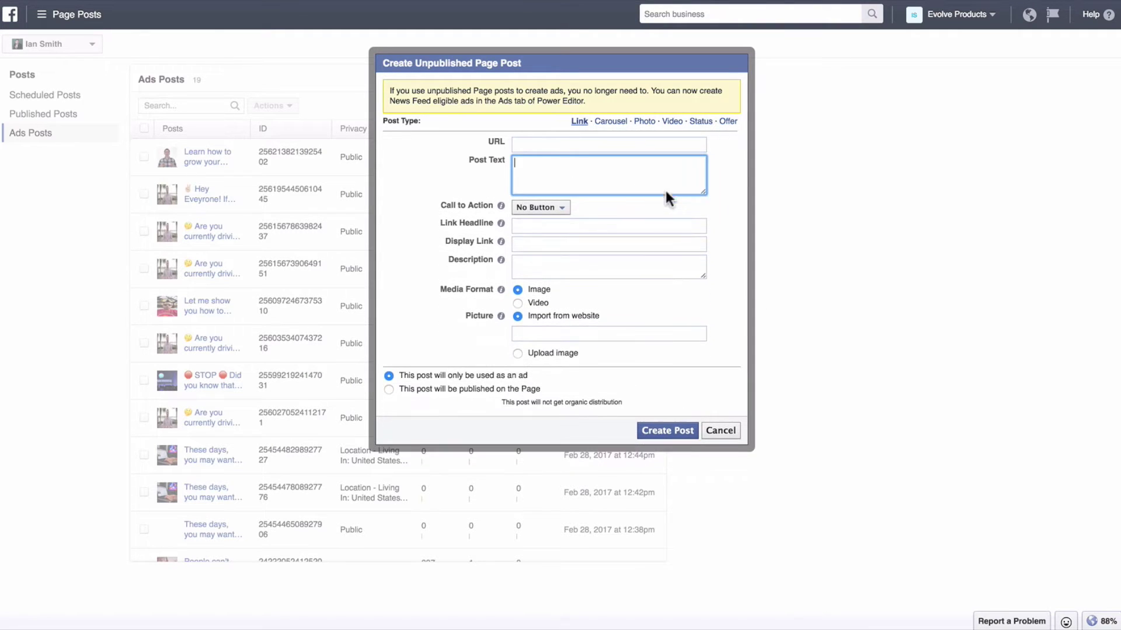
click(540, 227)
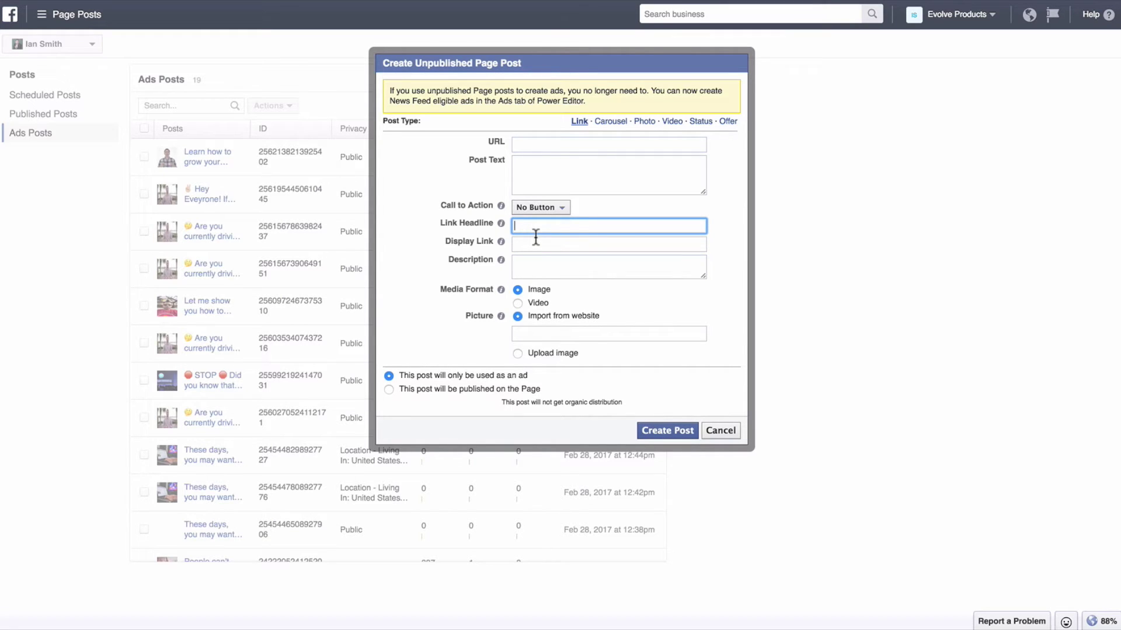
click(538, 244)
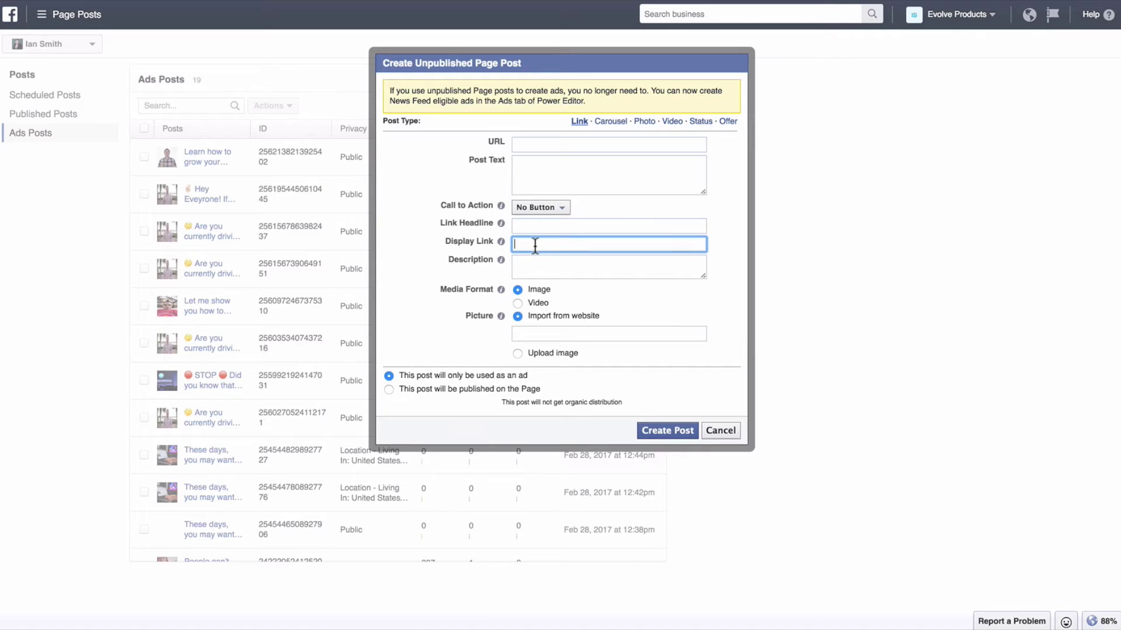
click(533, 140)
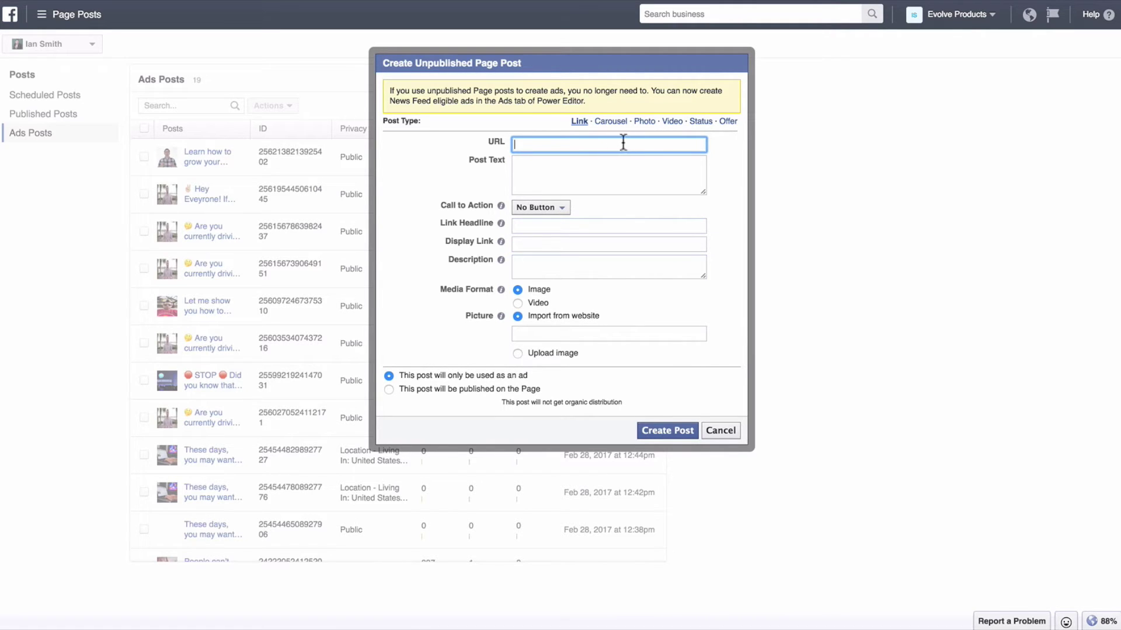
click(530, 228)
click(540, 244)
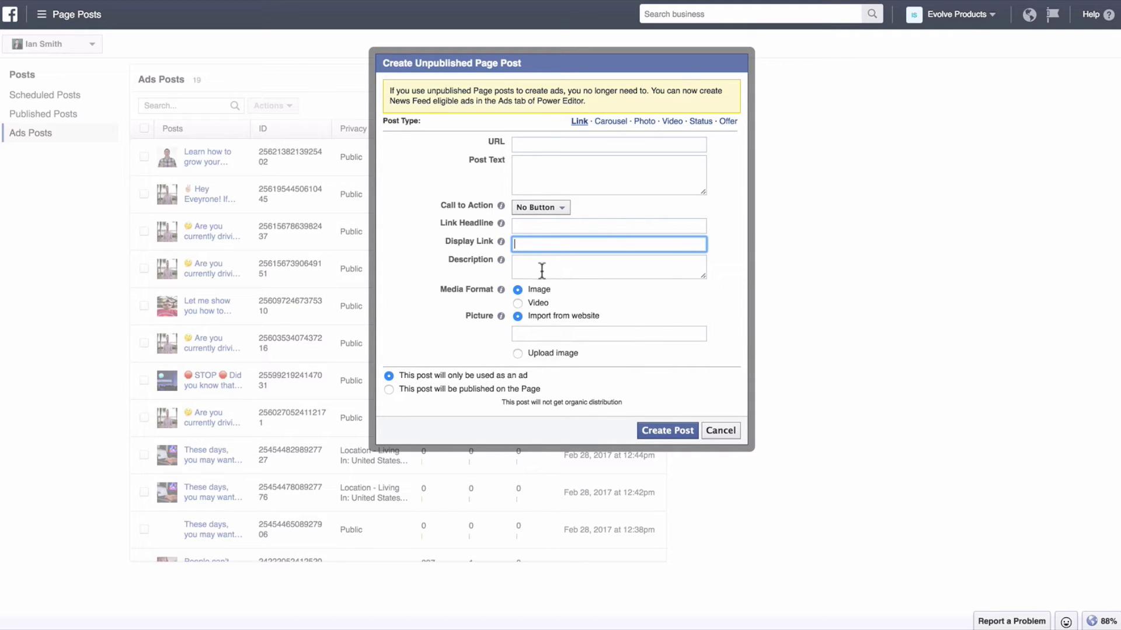
click(551, 268)
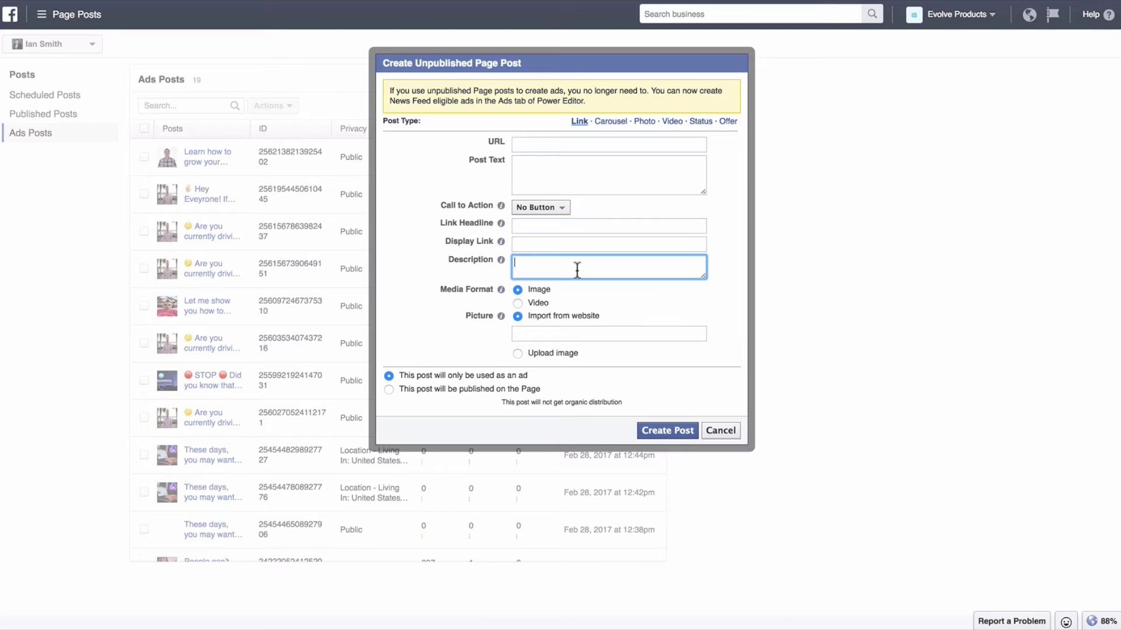
click(519, 226)
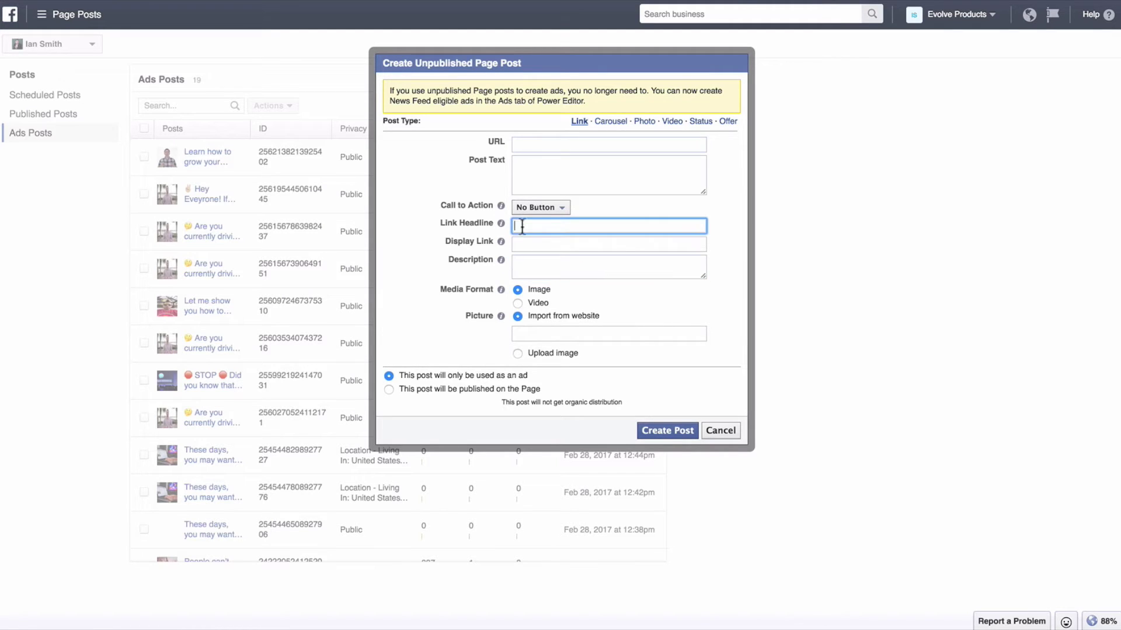
click(557, 268)
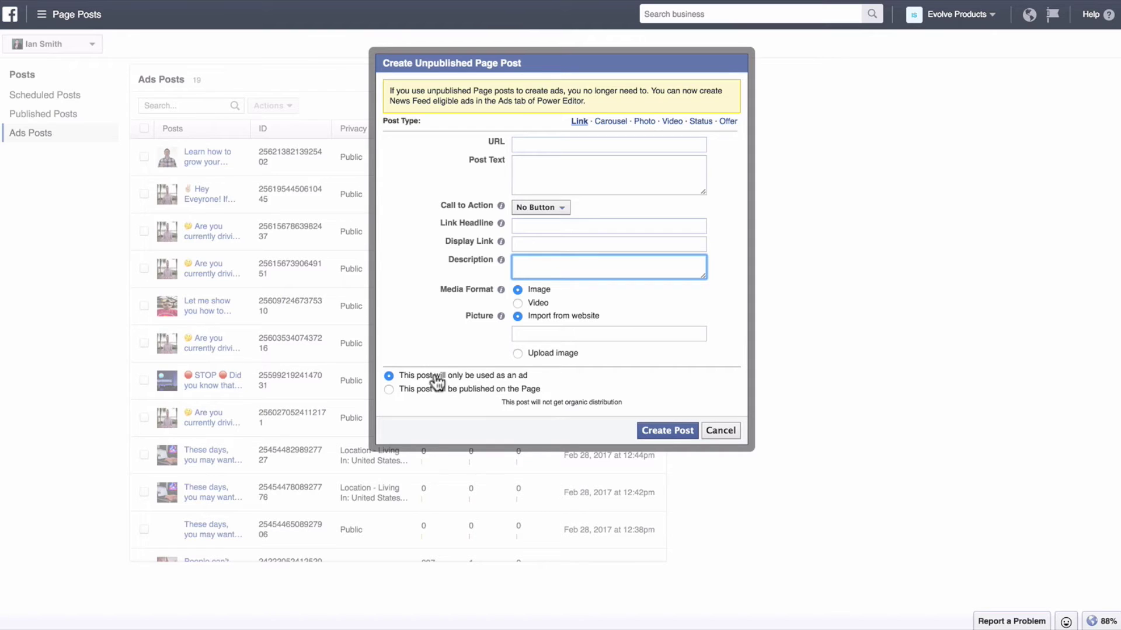
Try the Carousel, Photo, Video, Status and Offer post types, then settle on Link.
click(611, 122)
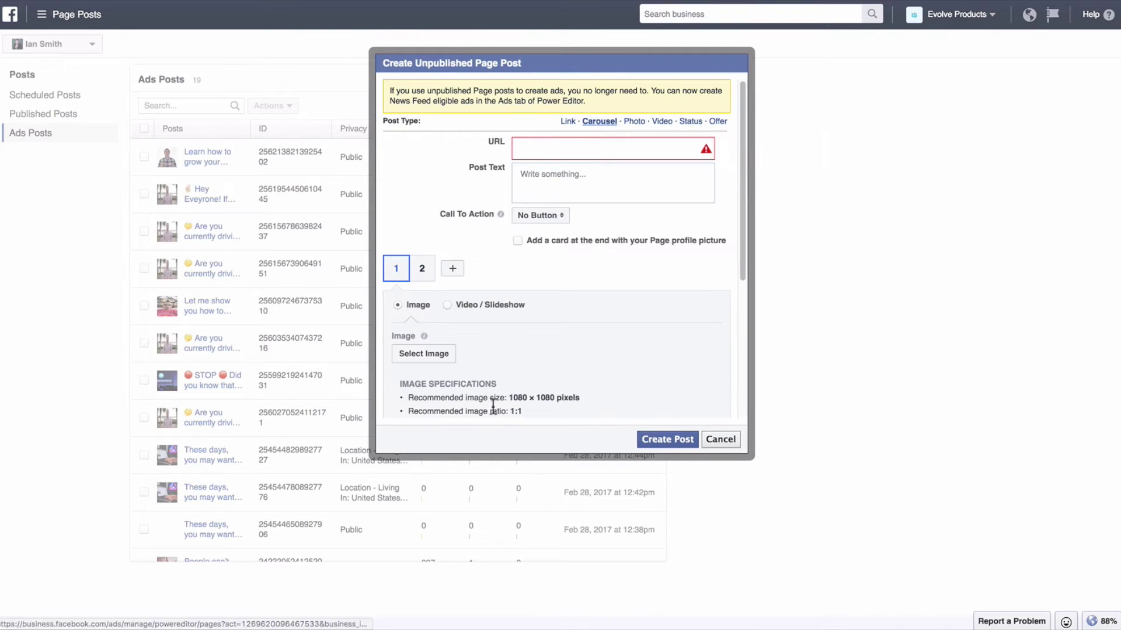
scroll(555, 293, down, 4)
scroll(557, 289, up, 4)
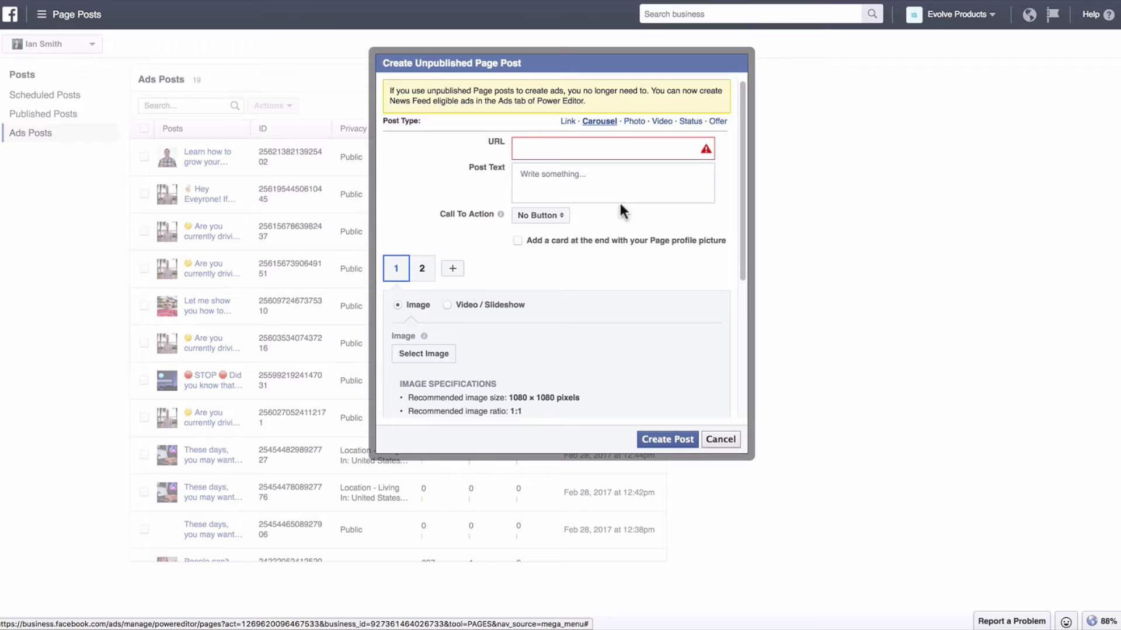
click(634, 121)
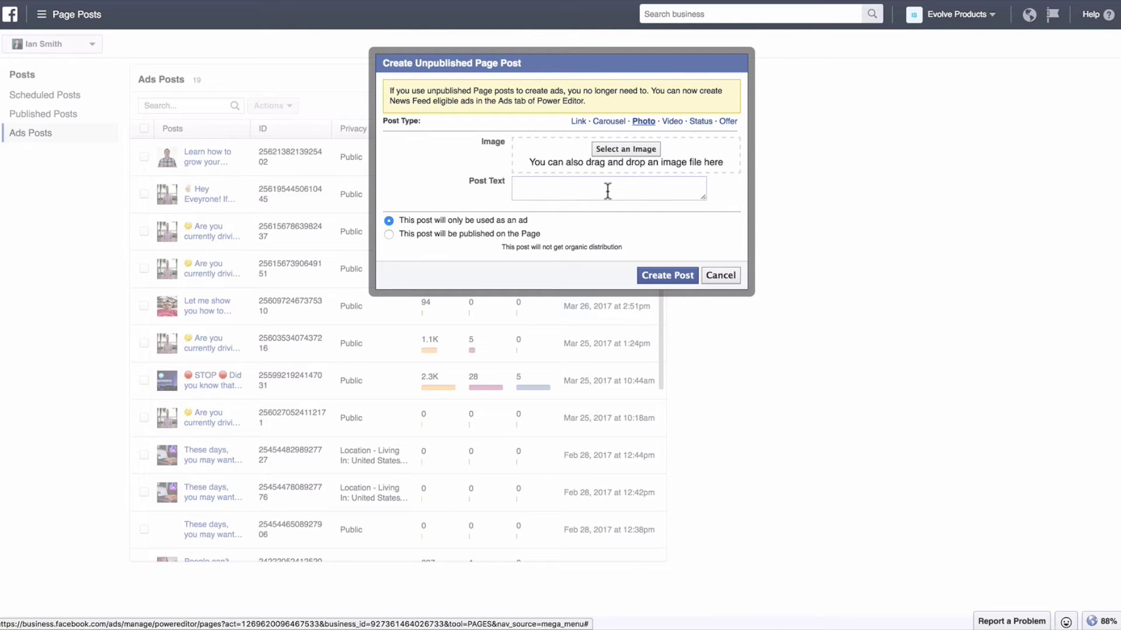
click(587, 192)
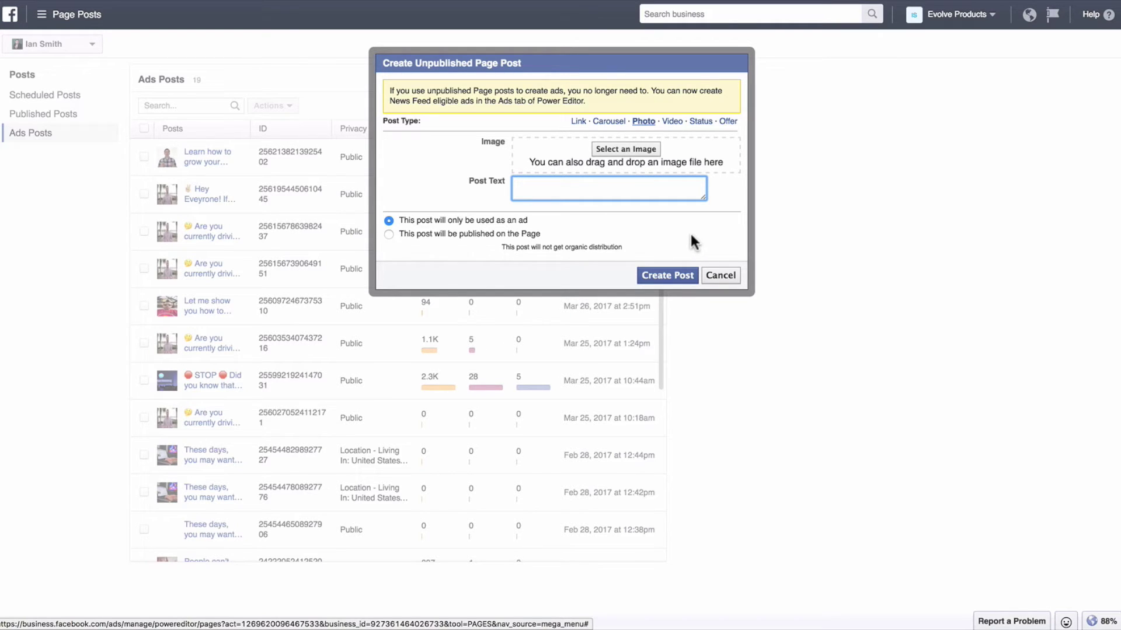
click(671, 122)
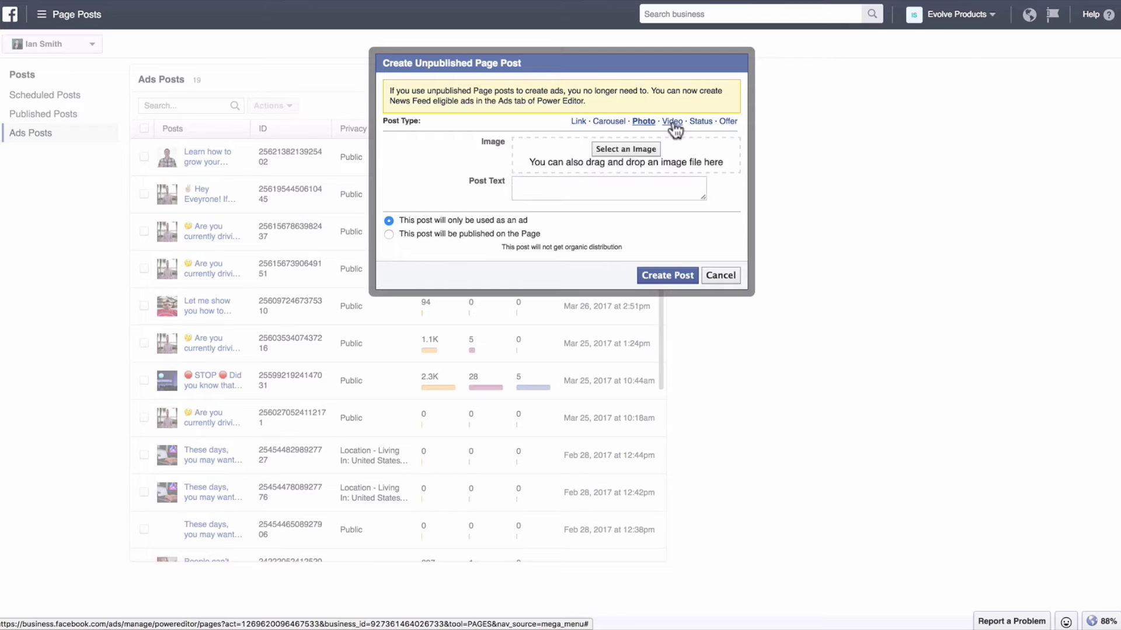
click(699, 122)
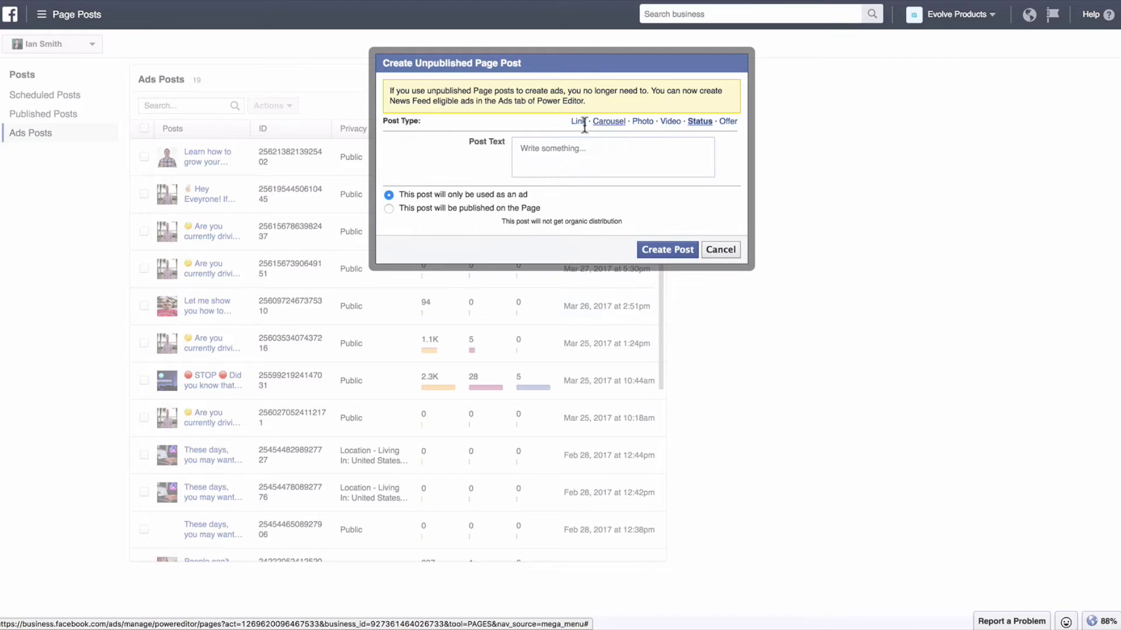
click(727, 122)
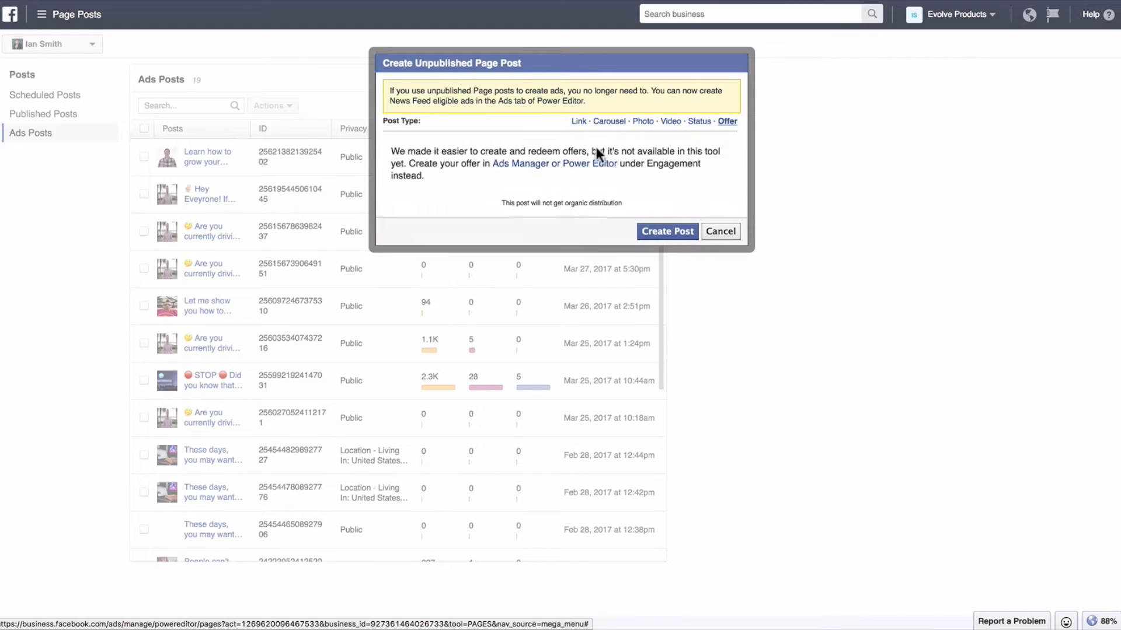
click(578, 121)
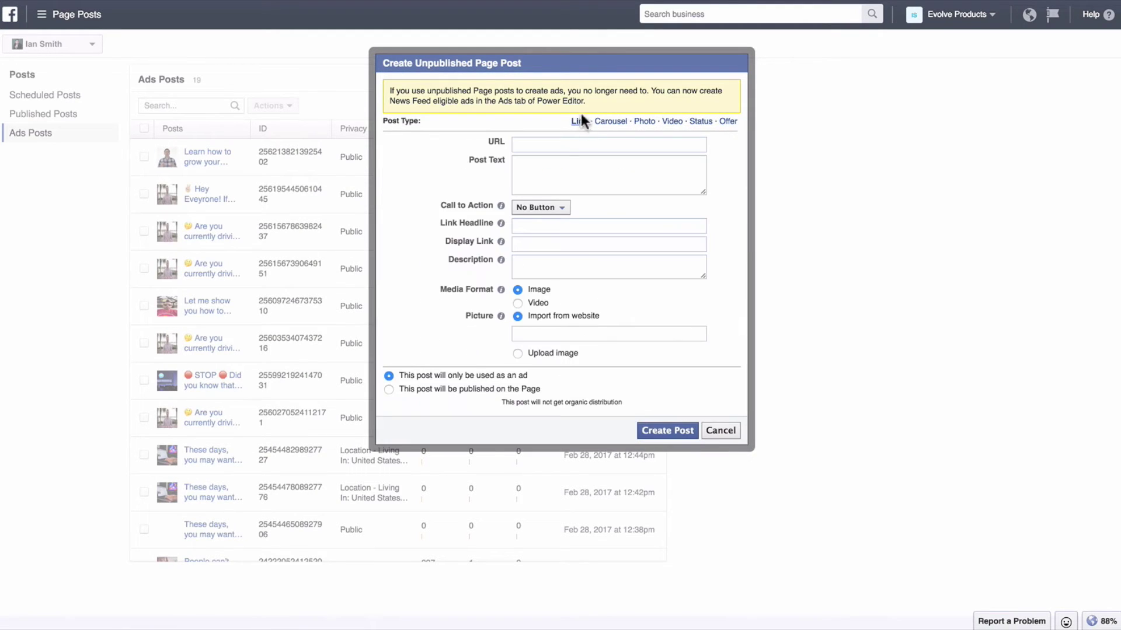
Cancel the unpublished post form, select the newest ads post, and view its Actions without choosing one.
click(721, 432)
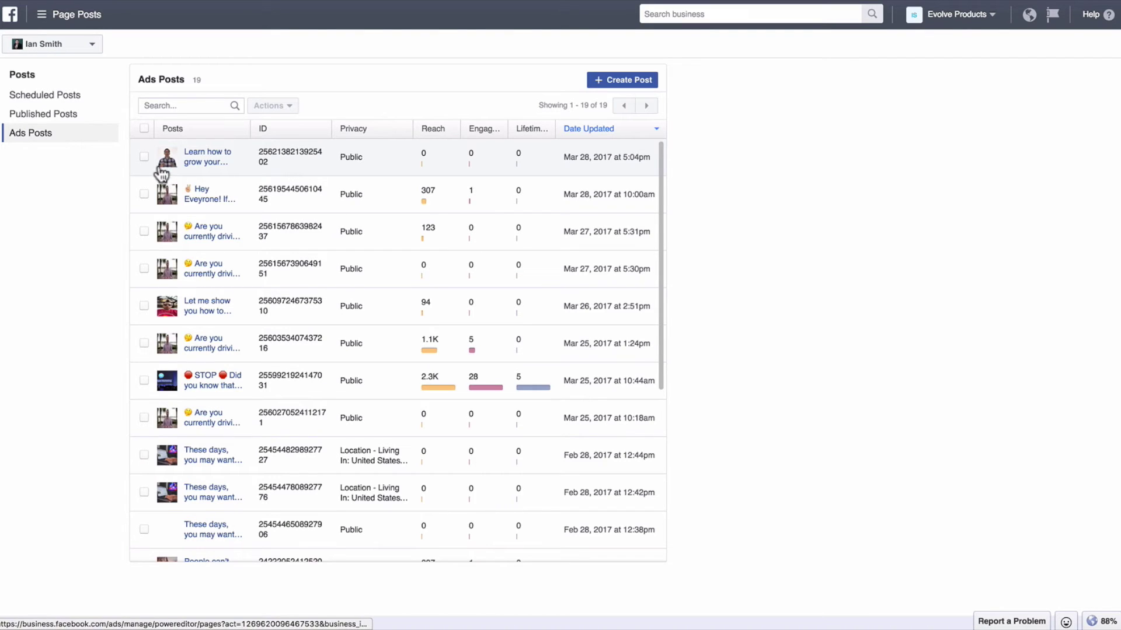
click(143, 156)
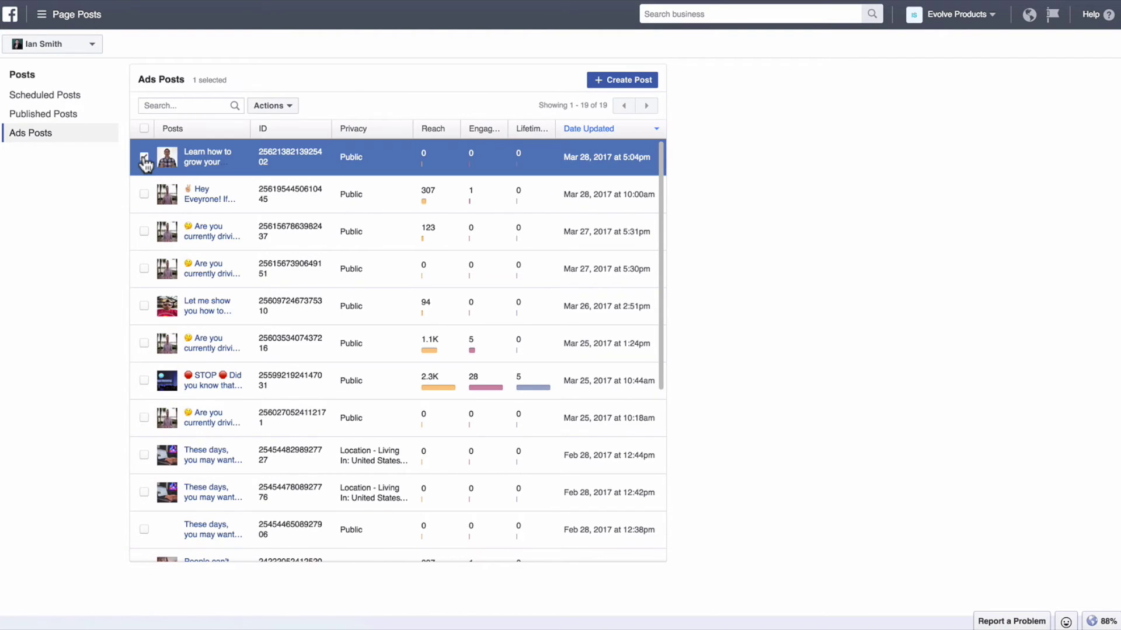
click(288, 111)
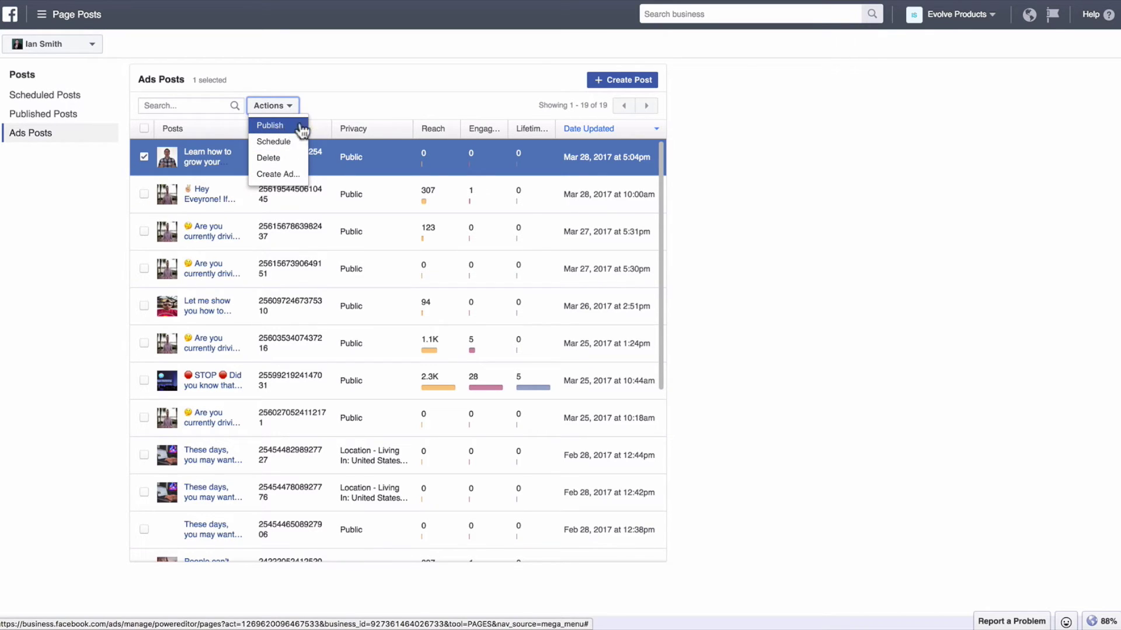
click(336, 104)
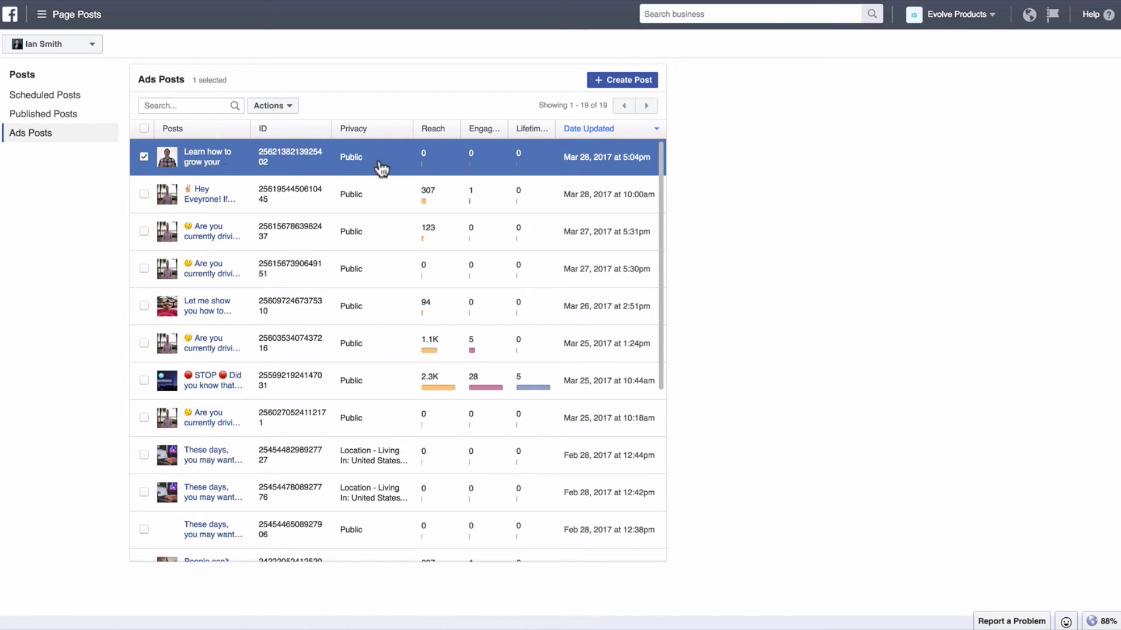
Switch to Power Editor, then open and close the tools list to return to Campaigns.
click(500, 165)
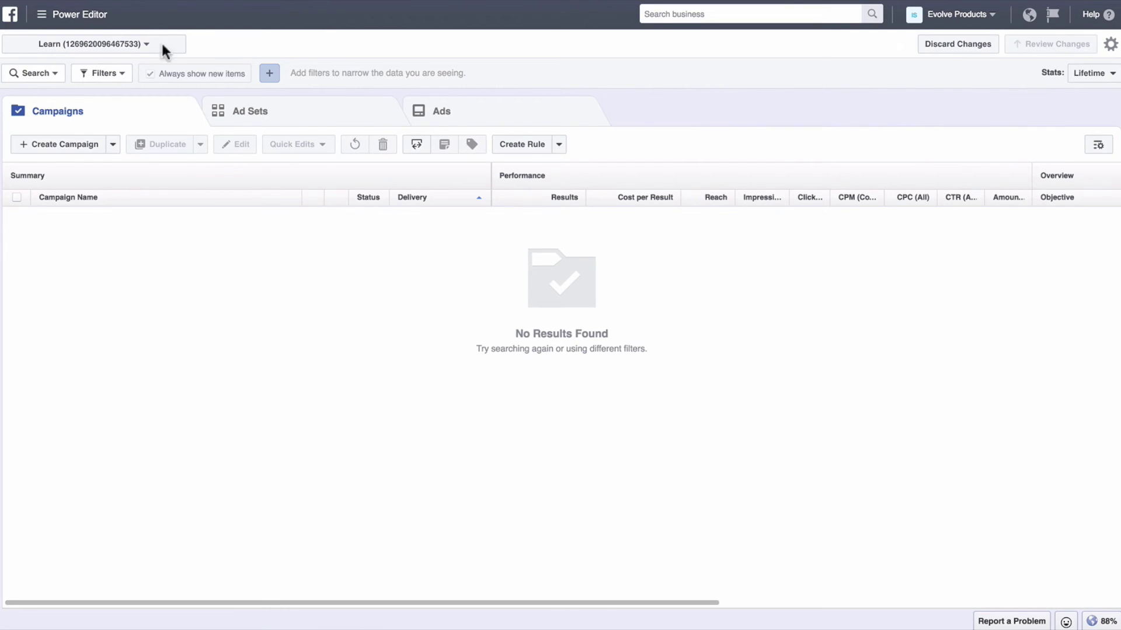
click(75, 16)
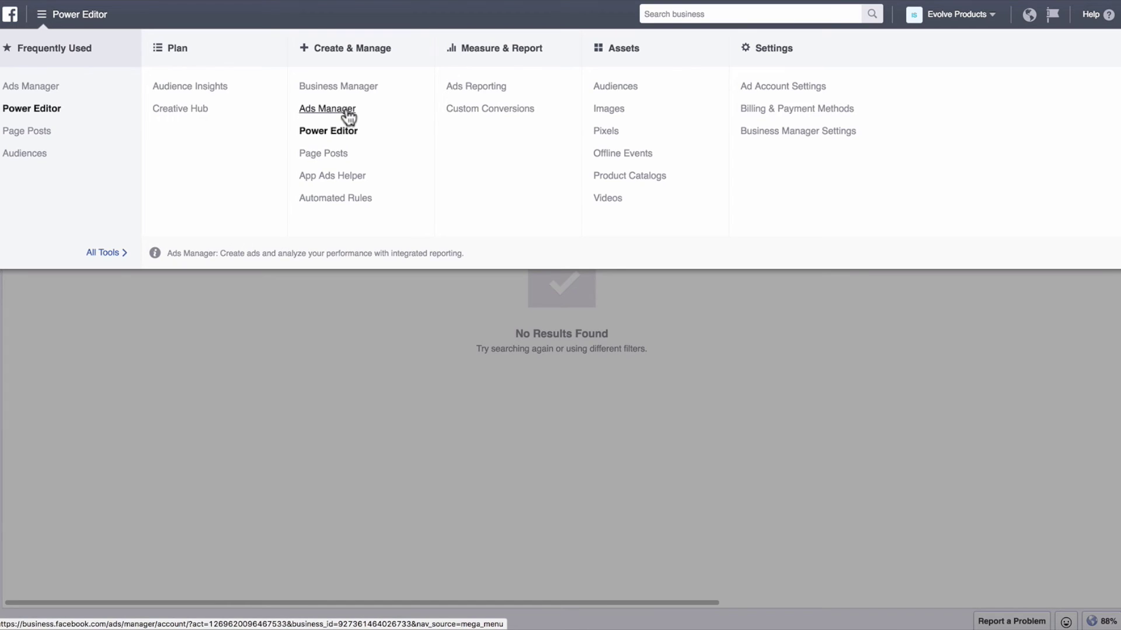
click(311, 411)
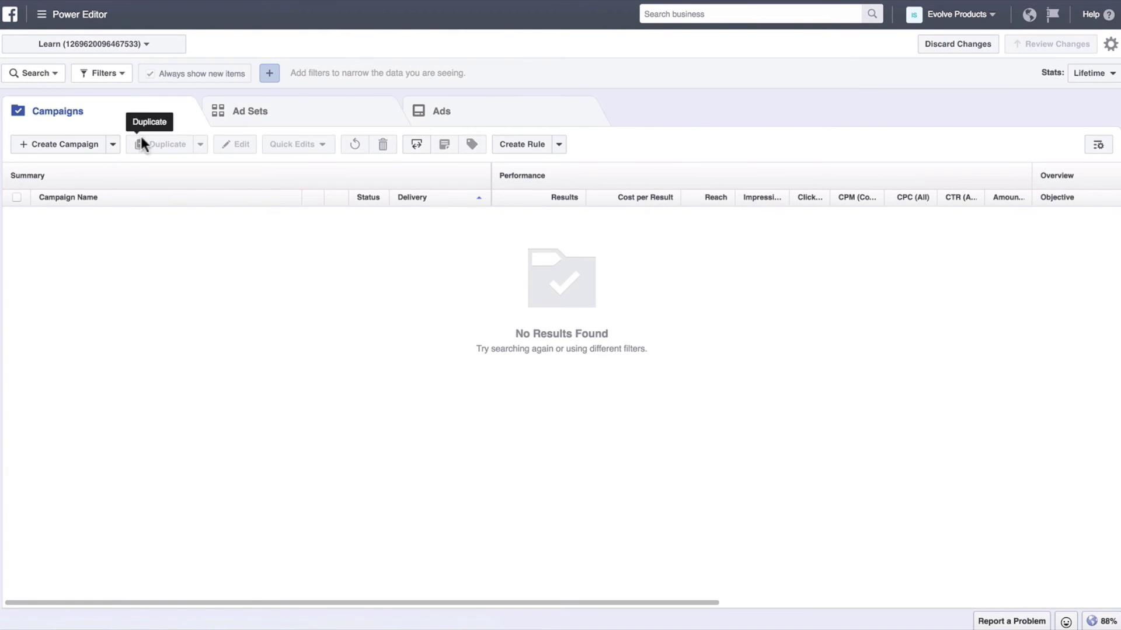
Create a new campaign named 'TEst' with ad set 'test' and ad 'test'.
click(57, 153)
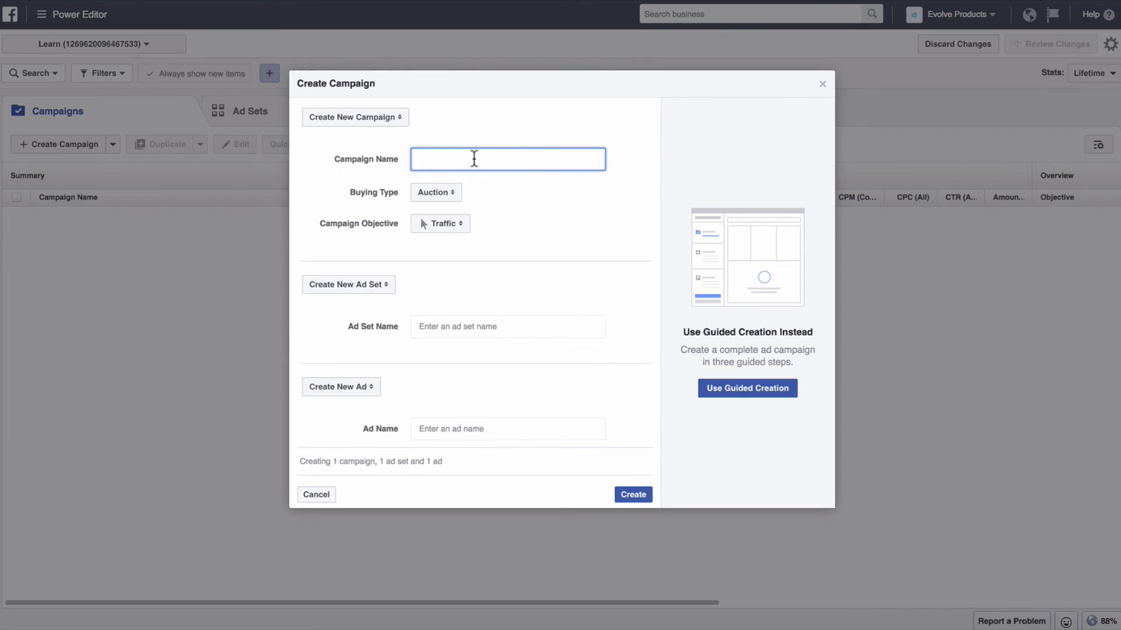
text(TEst)
click(471, 325)
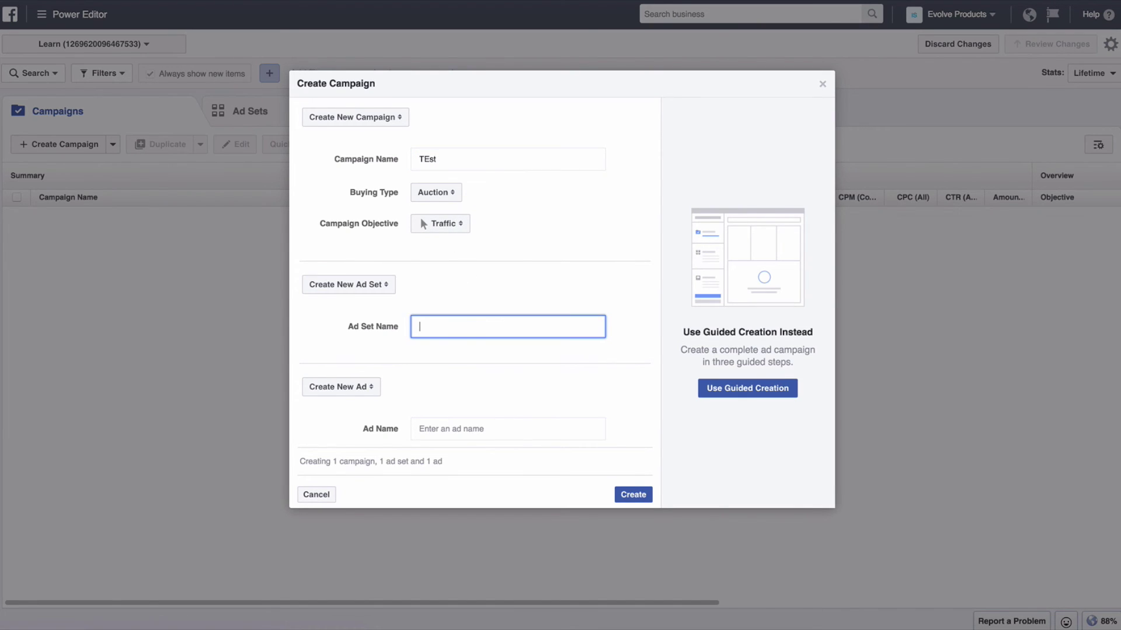
text(test)
click(495, 427)
text(test)
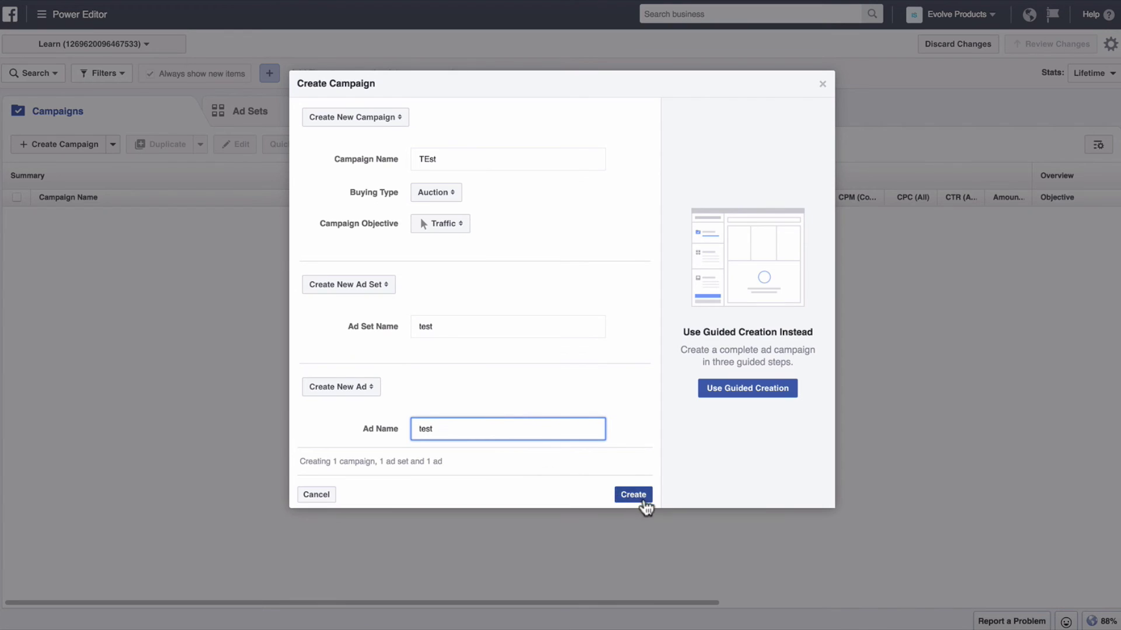
click(643, 502)
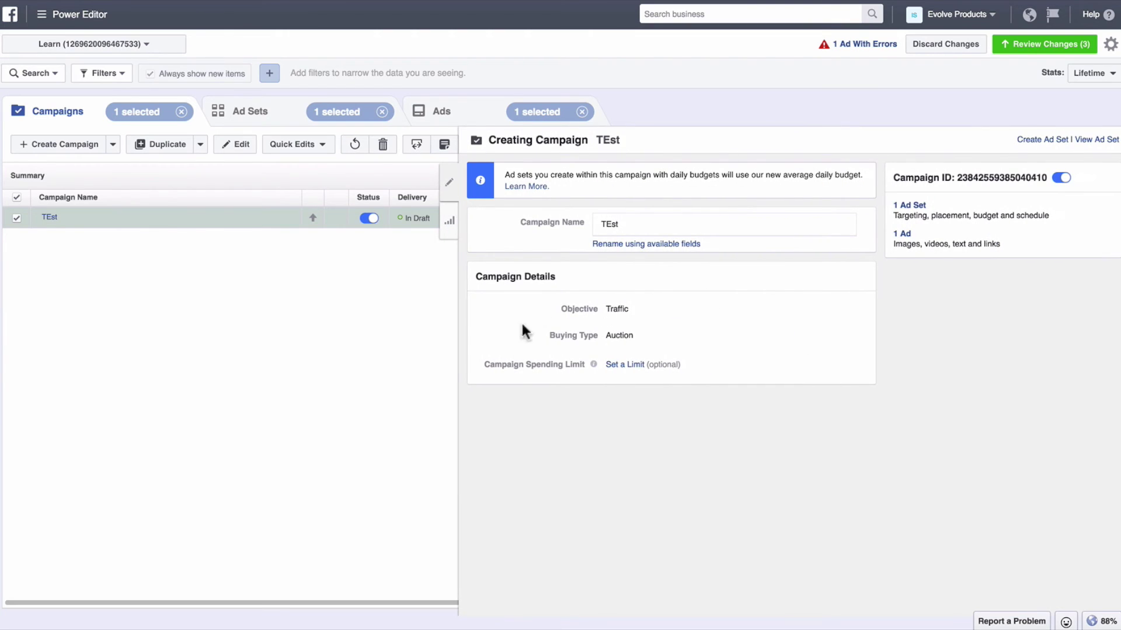
Review the test ad set's settings on the Ad Sets tab, then switch to the Ads tab.
click(260, 113)
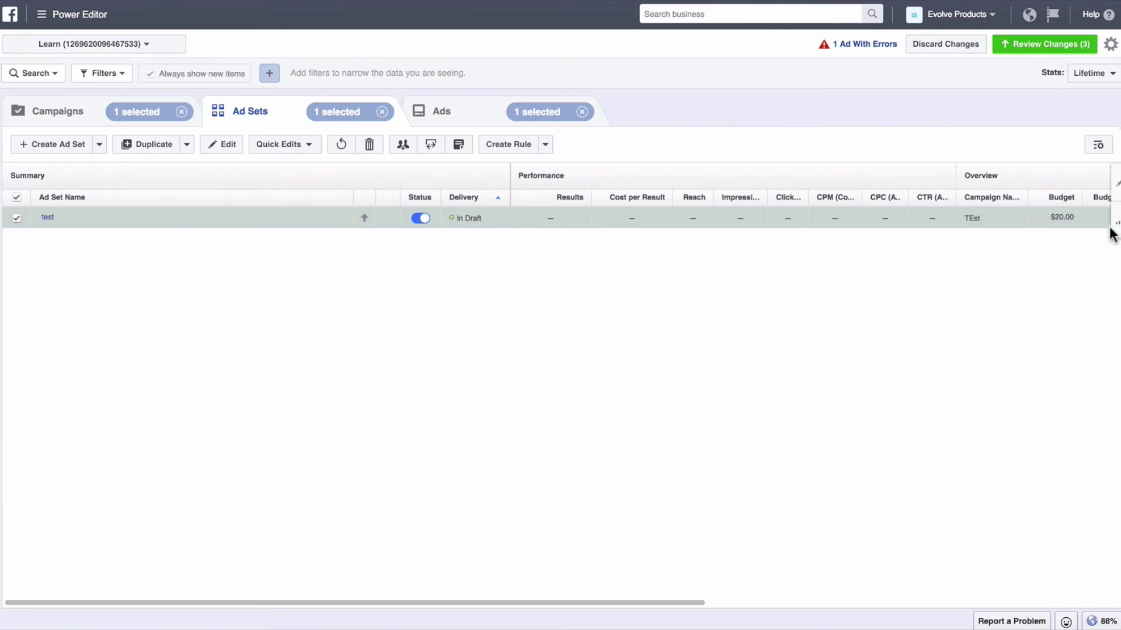
click(1117, 186)
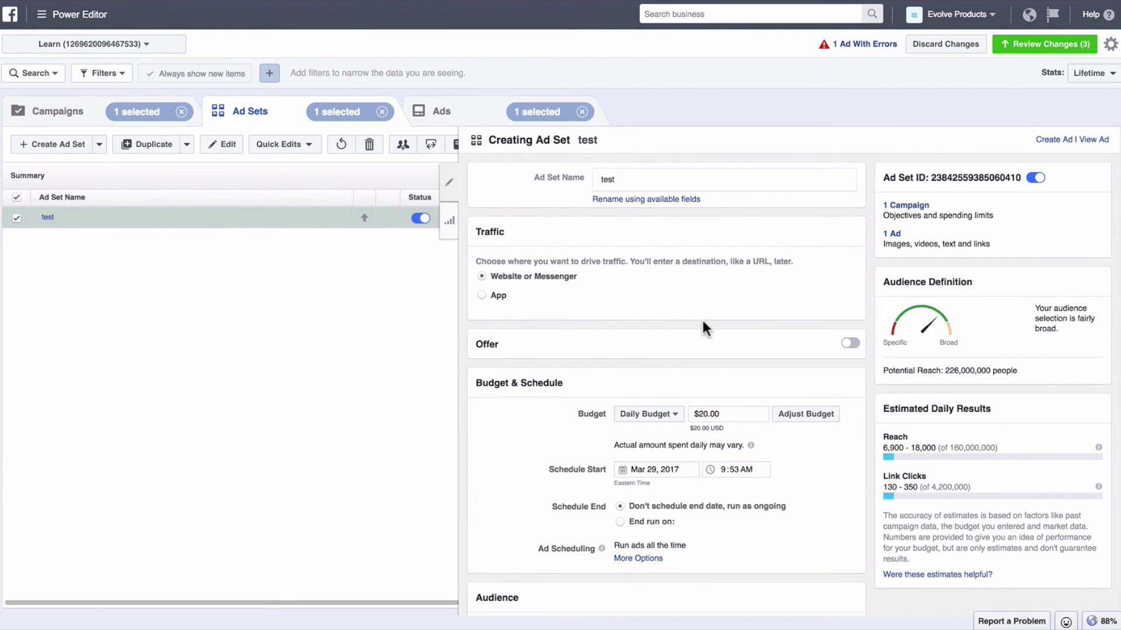
scroll(497, 302, down, 3)
scroll(499, 315, down, 5)
scroll(499, 315, up, 10)
click(449, 184)
click(456, 115)
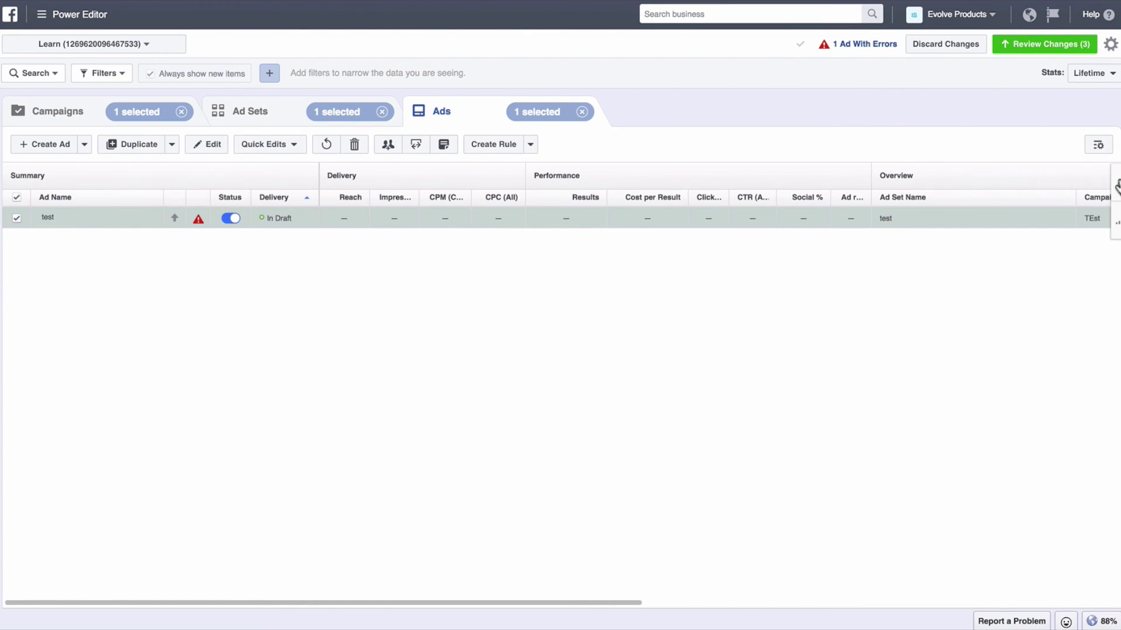
In the test ad's editor, choose Use Existing Post and show the available page posts.
click(1116, 187)
scroll(741, 256, down, 4)
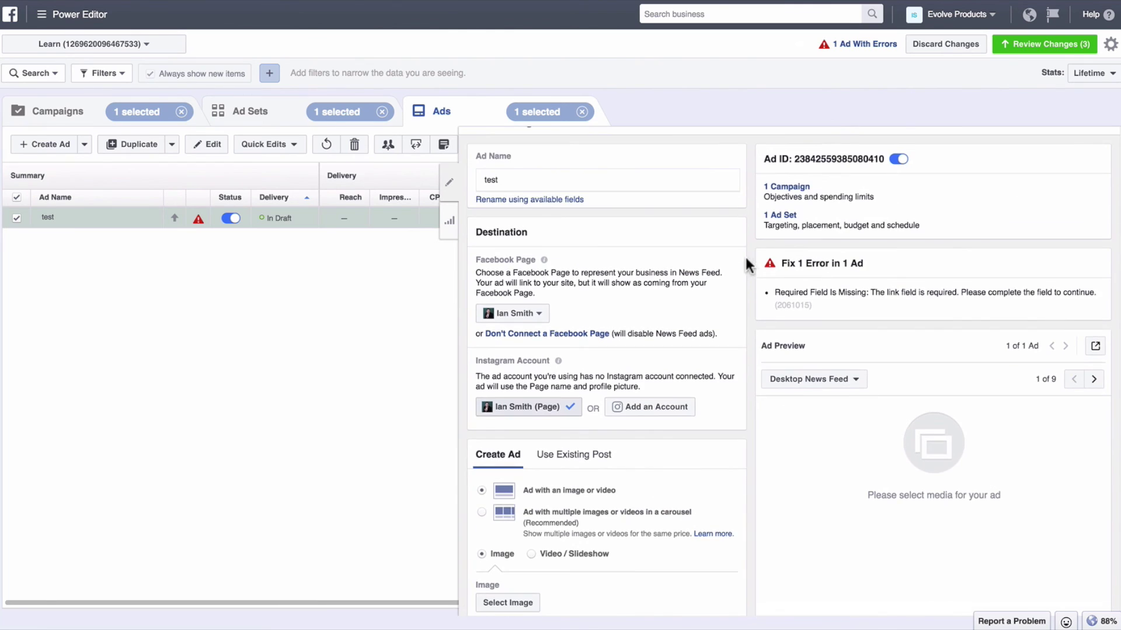
scroll(754, 246, down, 5)
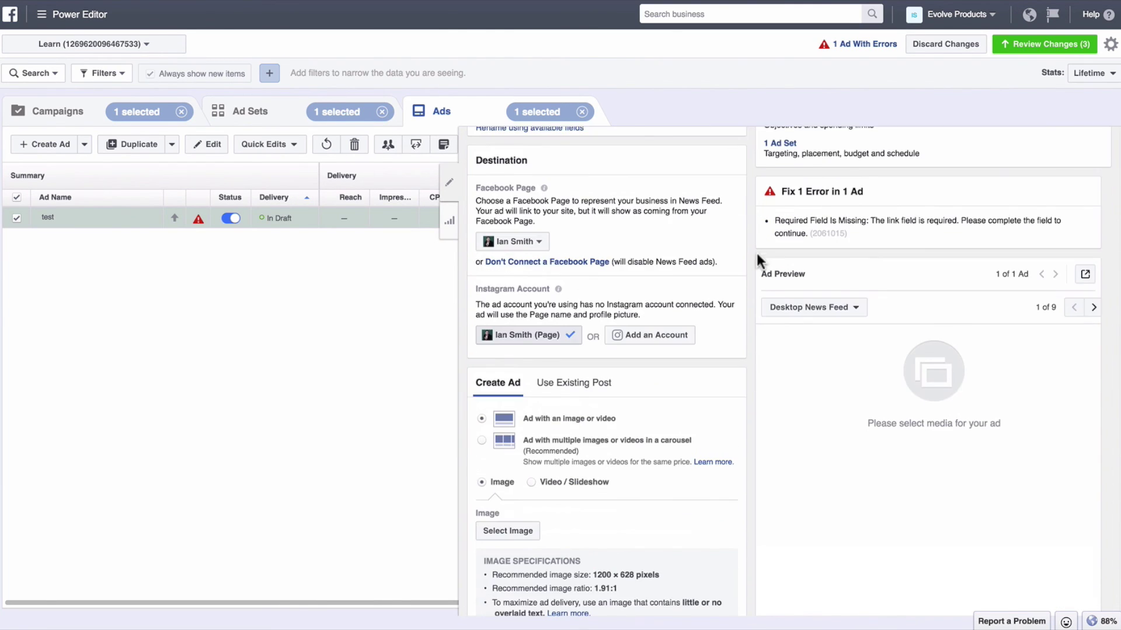
scroll(752, 280, up, 1)
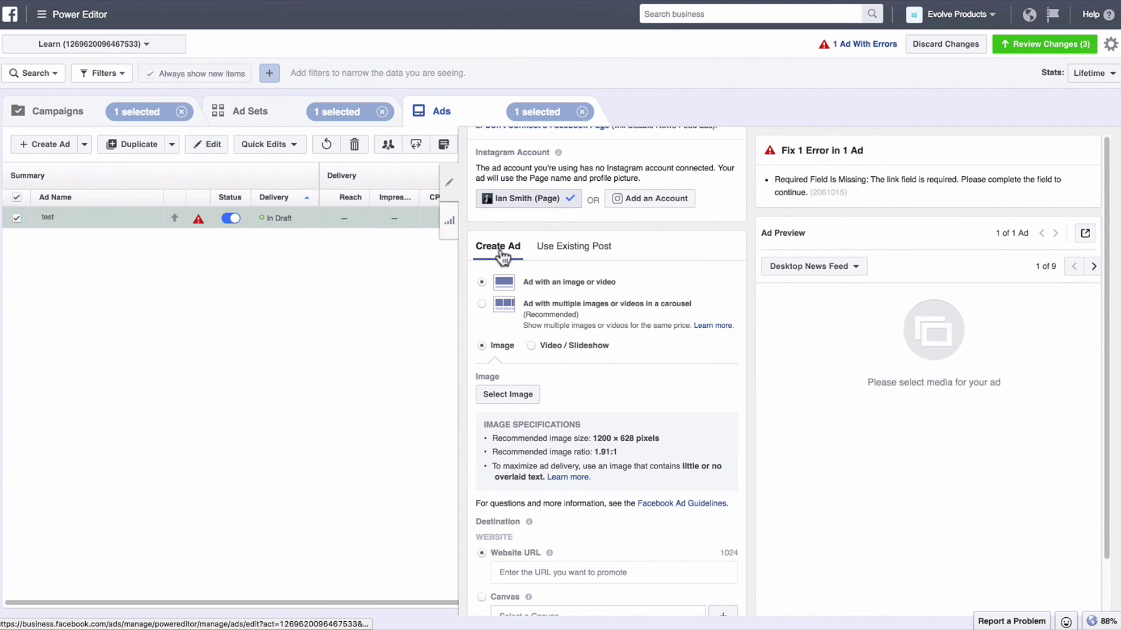
click(592, 252)
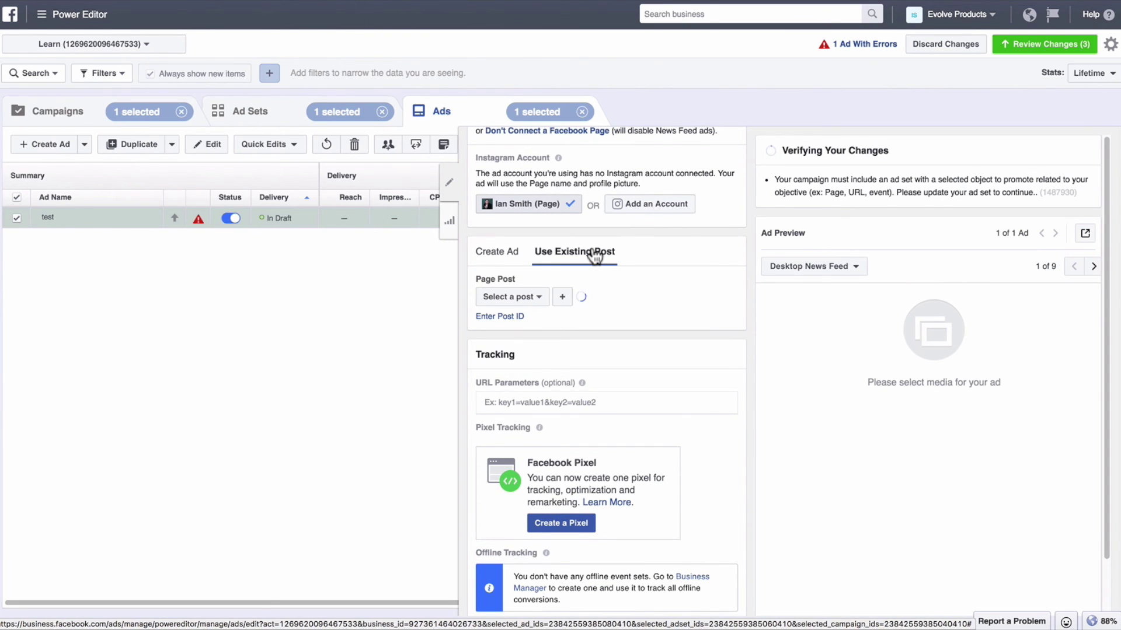
click(538, 300)
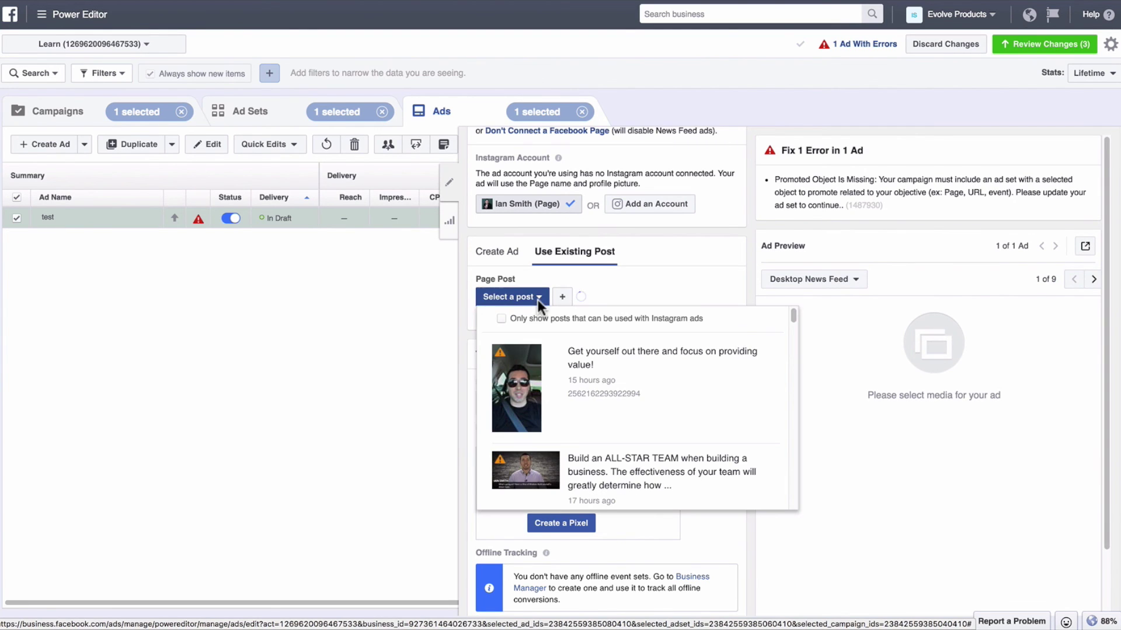
Pick the 'Get yourself out there and focus on providing value!' post and review the ad editor.
click(624, 373)
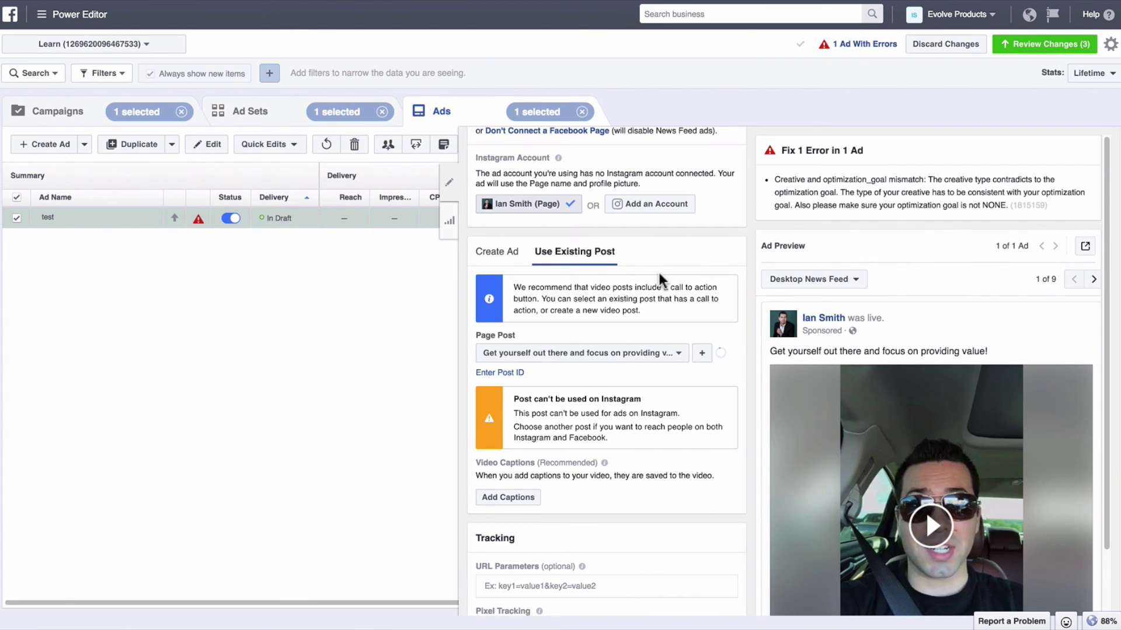
scroll(669, 266, down, 5)
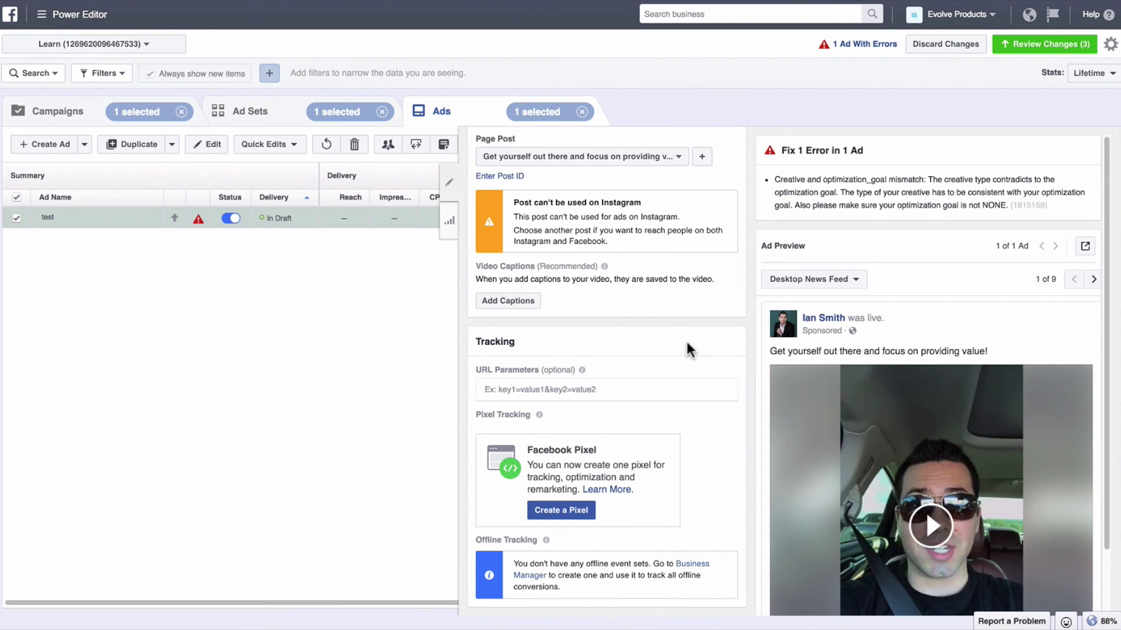
scroll(686, 340, up, 7)
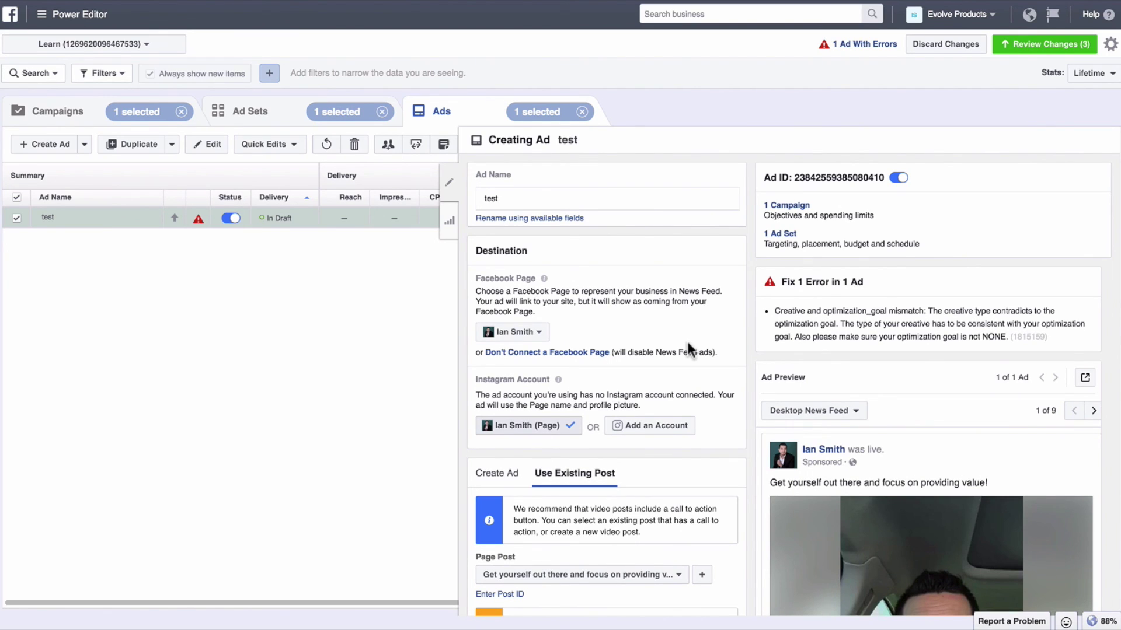